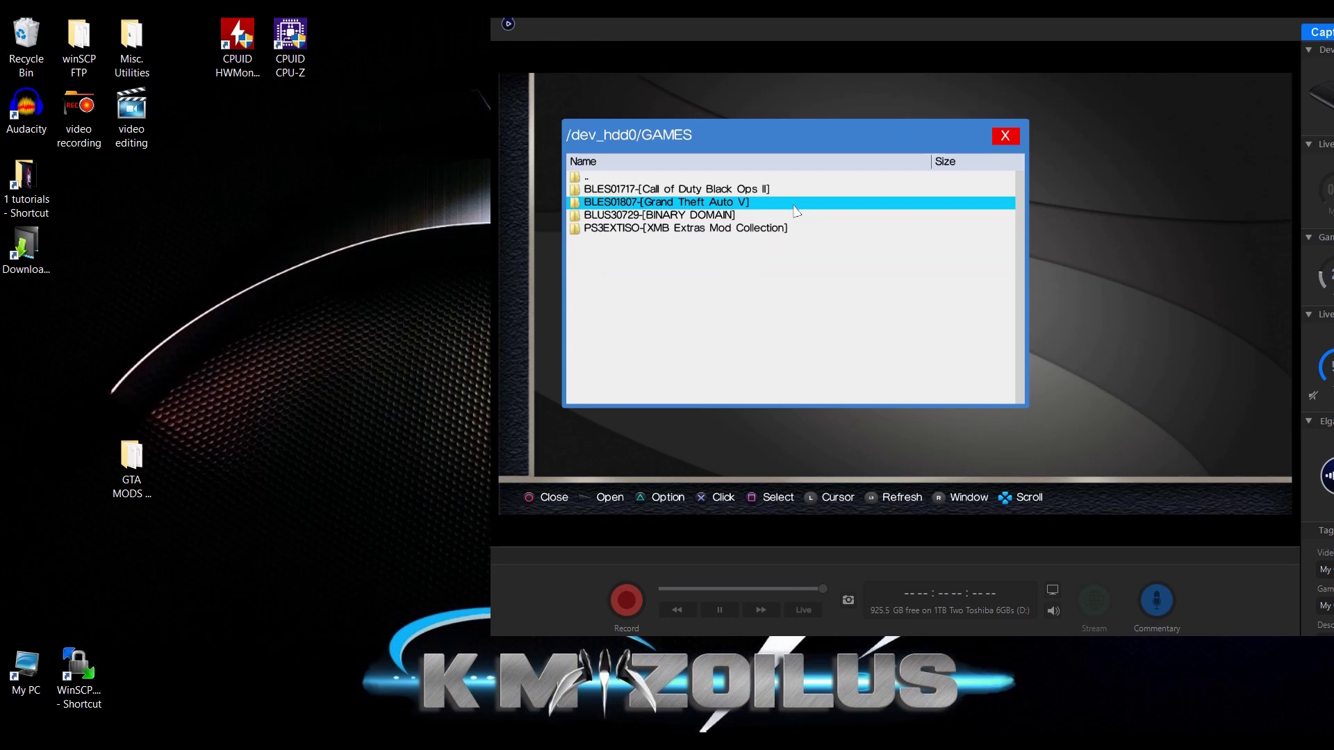
- Bring up the note with the folder name BLES01807-[Grand Theft Auto V], examine its parts, and minimize the note
left_click(700, 705)
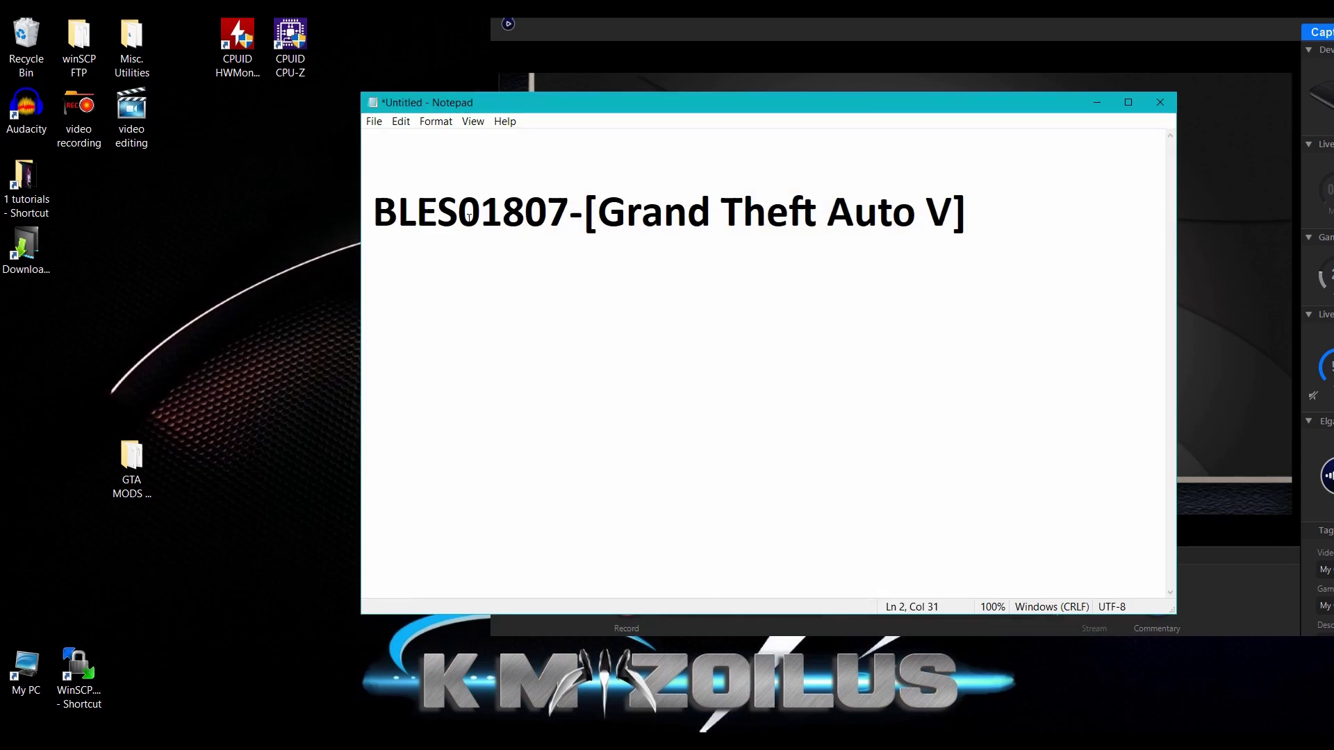
left_click(720, 221)
left_click(833, 222)
left_click(927, 217)
left_click(965, 205)
left_click(1097, 103)
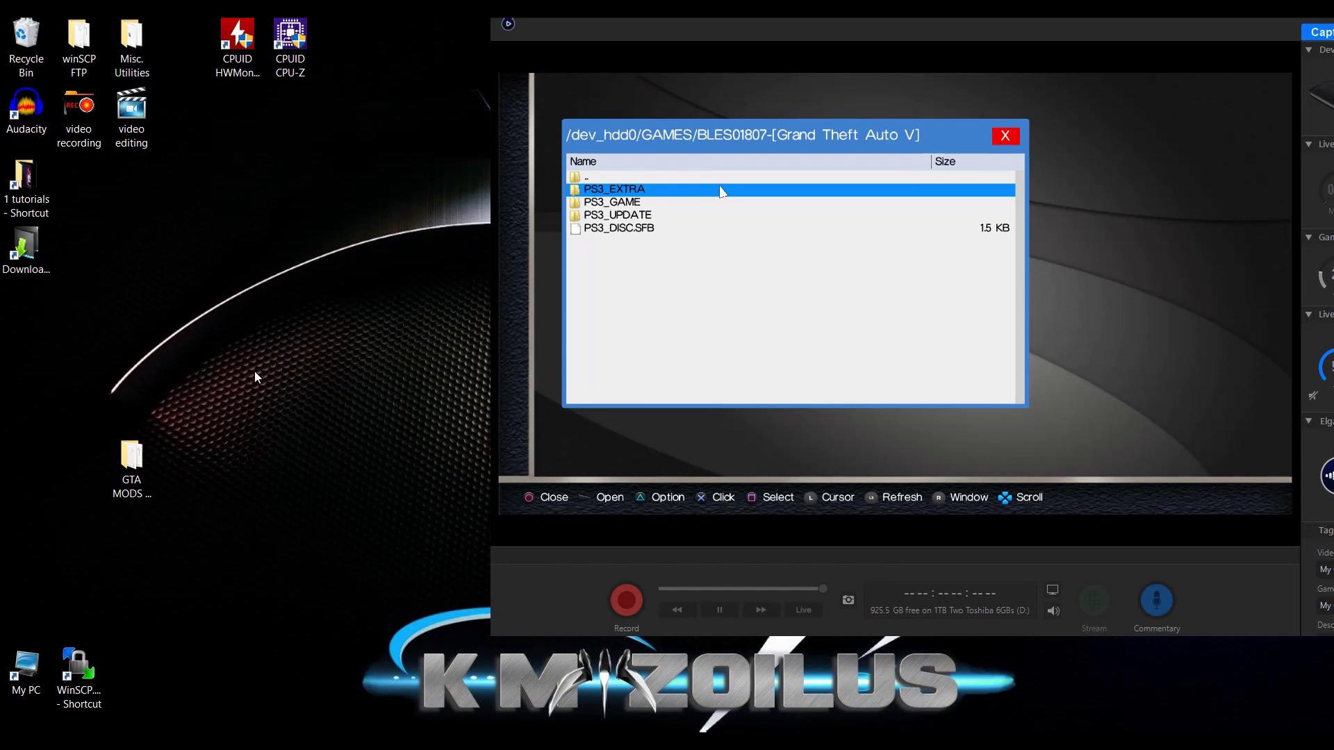
- Open the GTA MODS v3.5 standard folder from the desktop and place its window beside the console's game folder
left_click(144, 456)
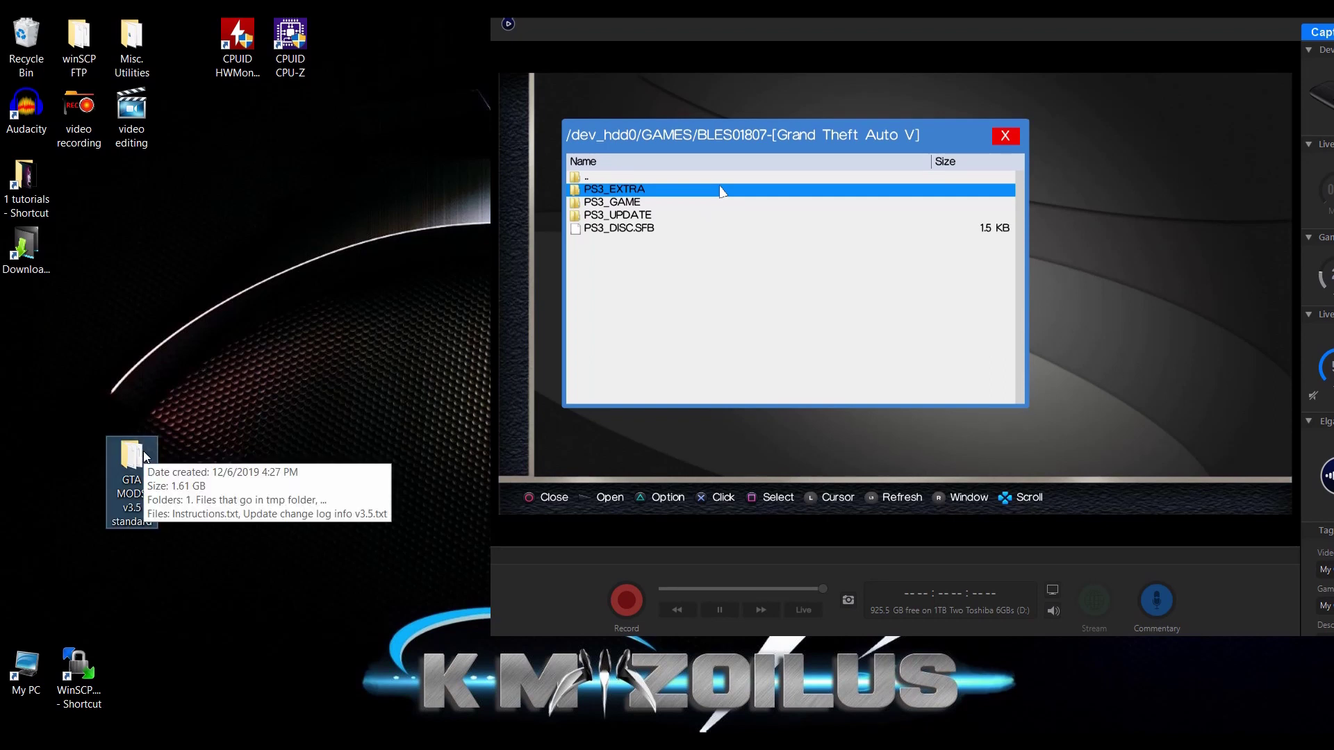
mouse_move(150, 459)
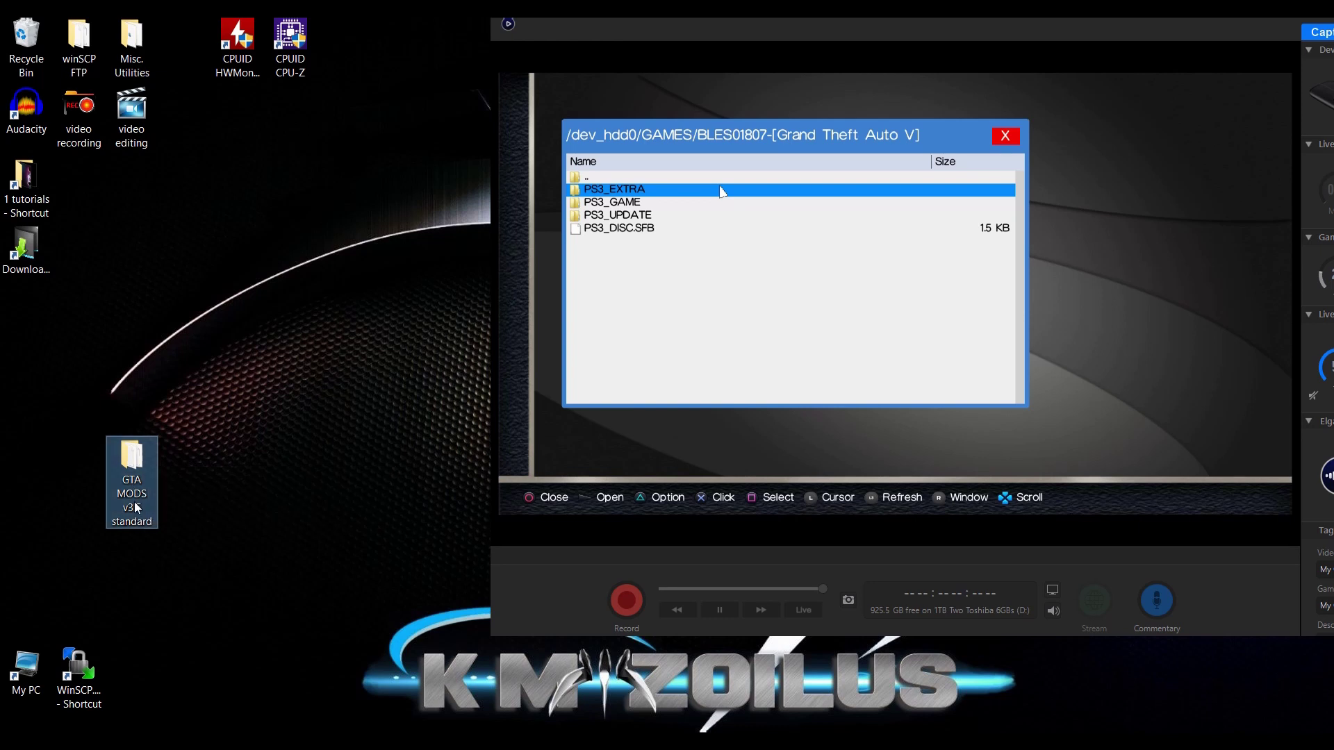
mouse_move(153, 513)
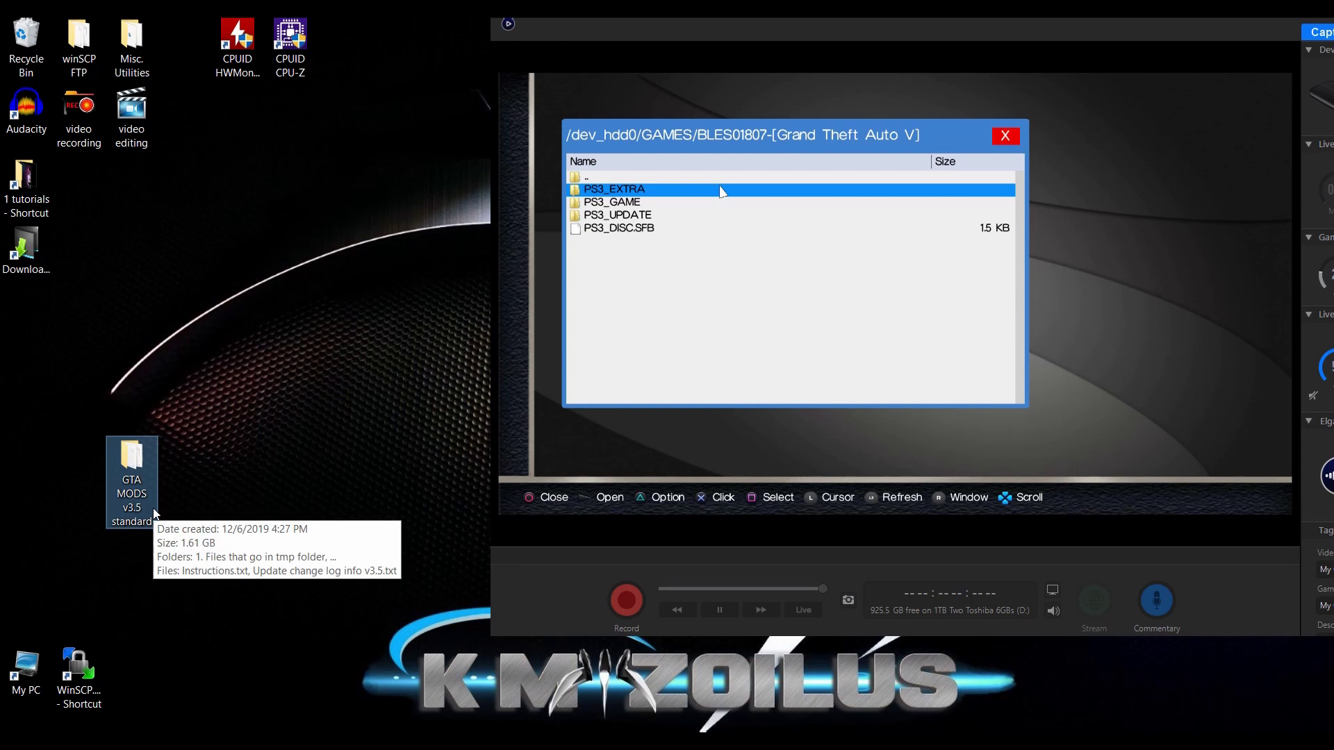
double_click(139, 473)
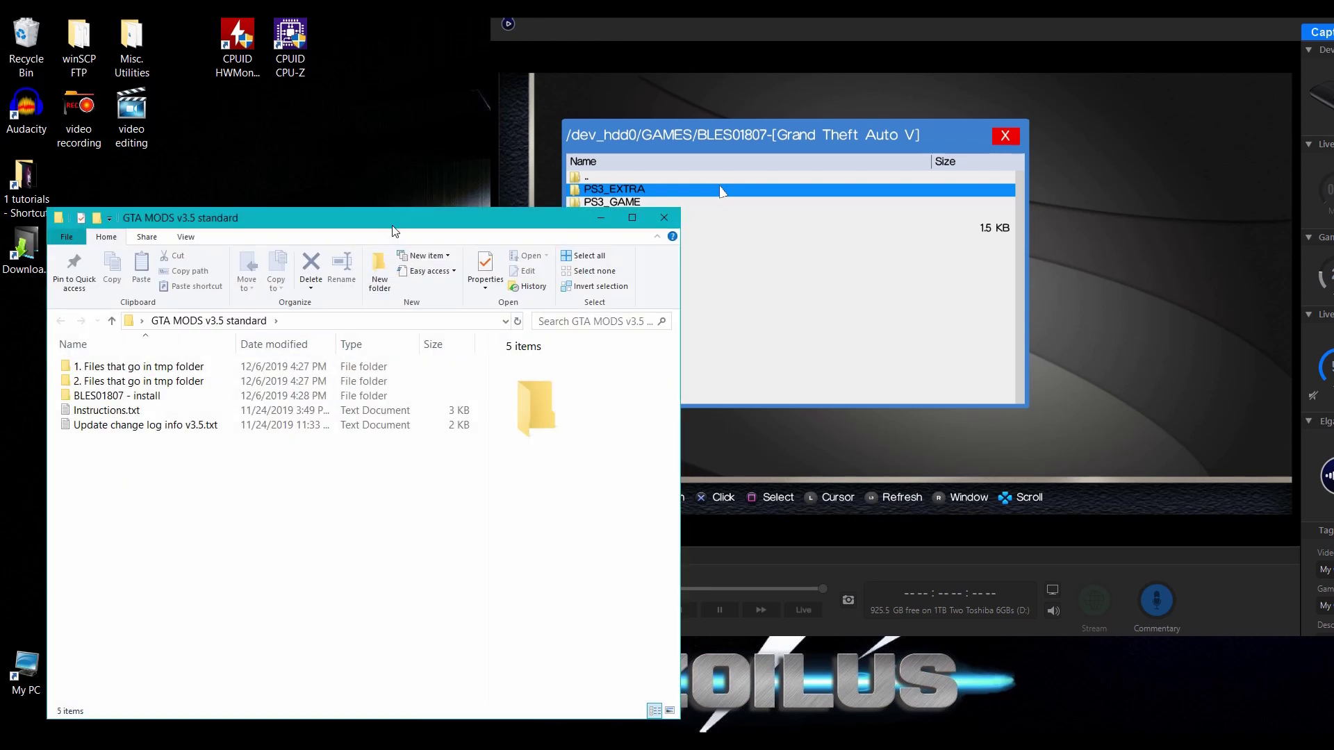
left_click_drag(392, 227, 400, 196)
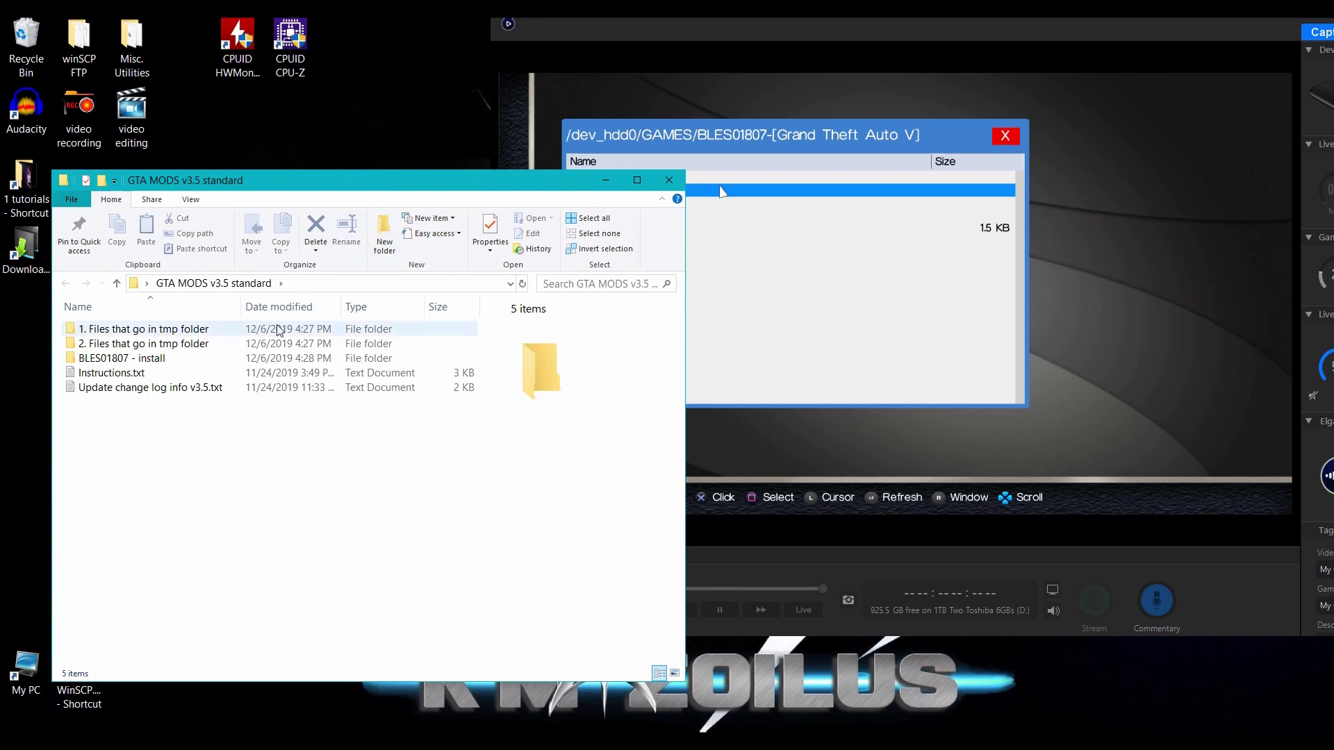
left_click(677, 42)
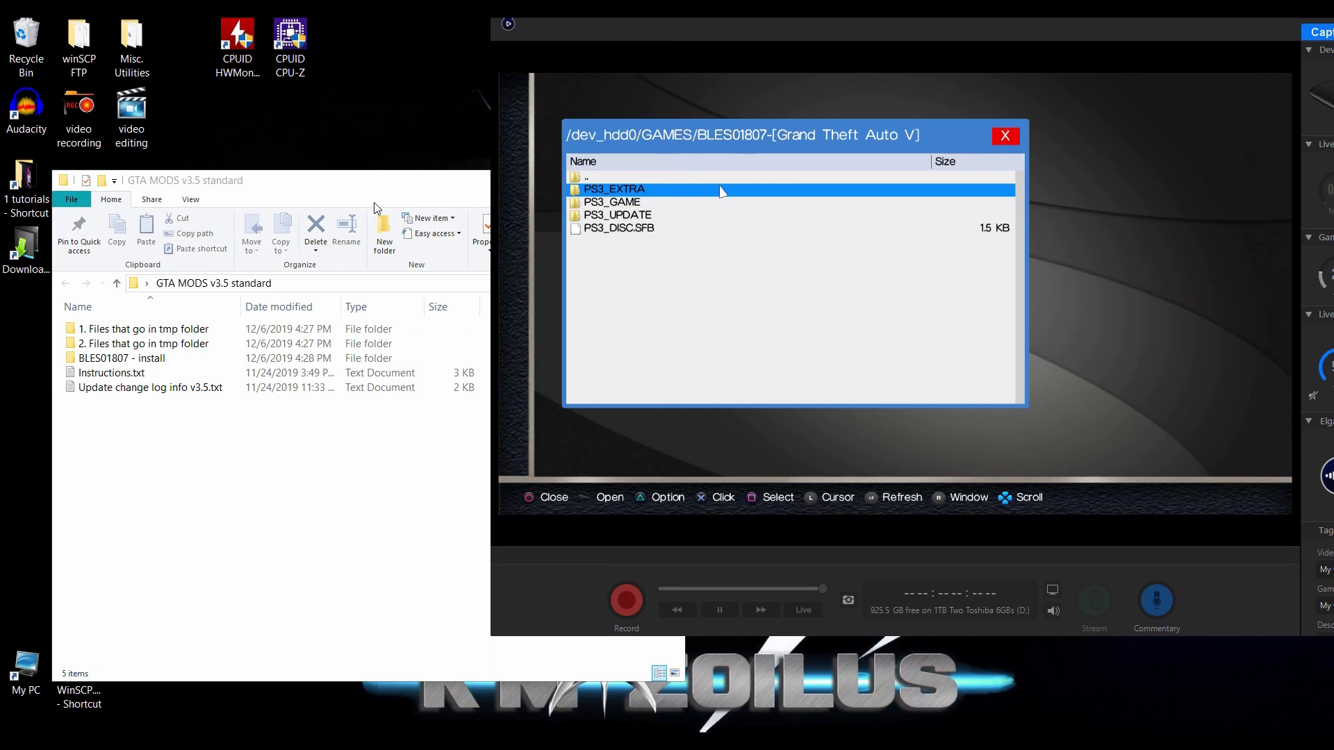
left_click(351, 197)
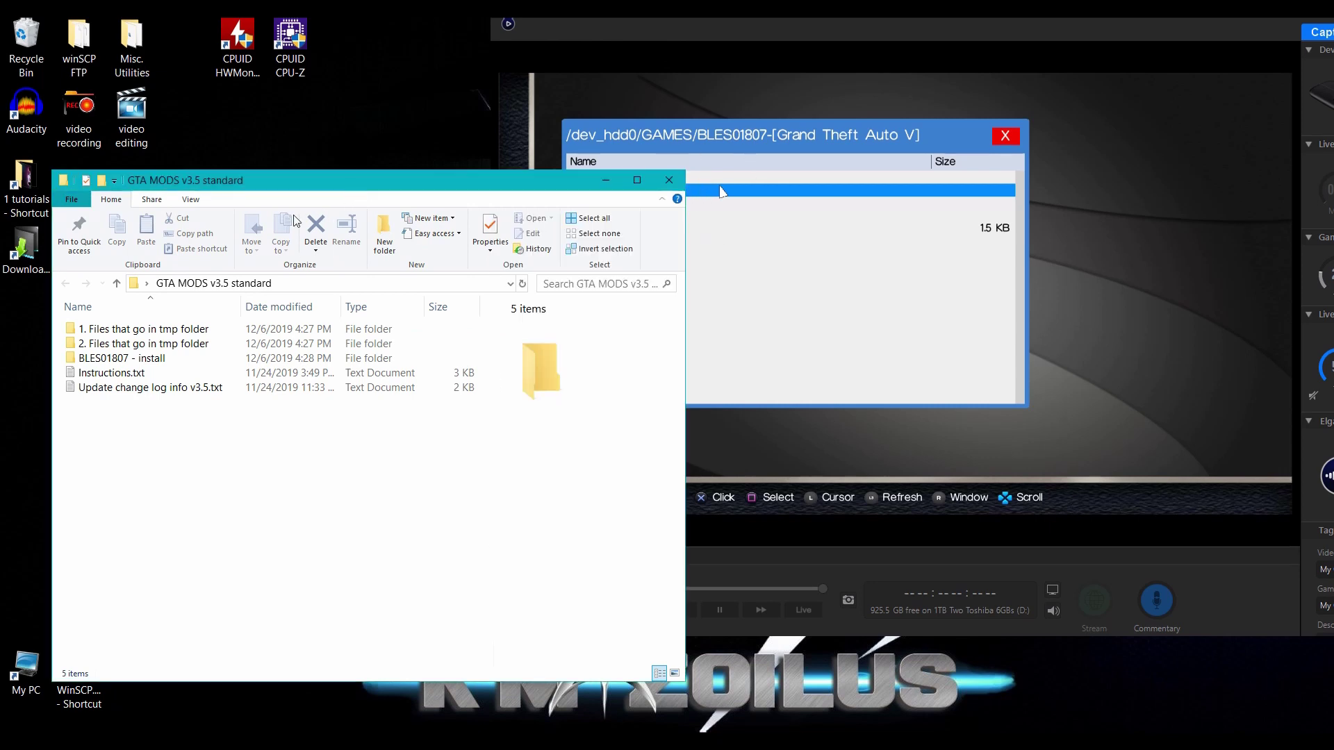
- Open the BLES01807 - install folder and compare PS3_EXTRA, PS3_GAME and PS3_DISC.SFB with the console's BLES01807-[Grand Theft Auto V] folder
double_click(150, 360)
left_click(127, 334)
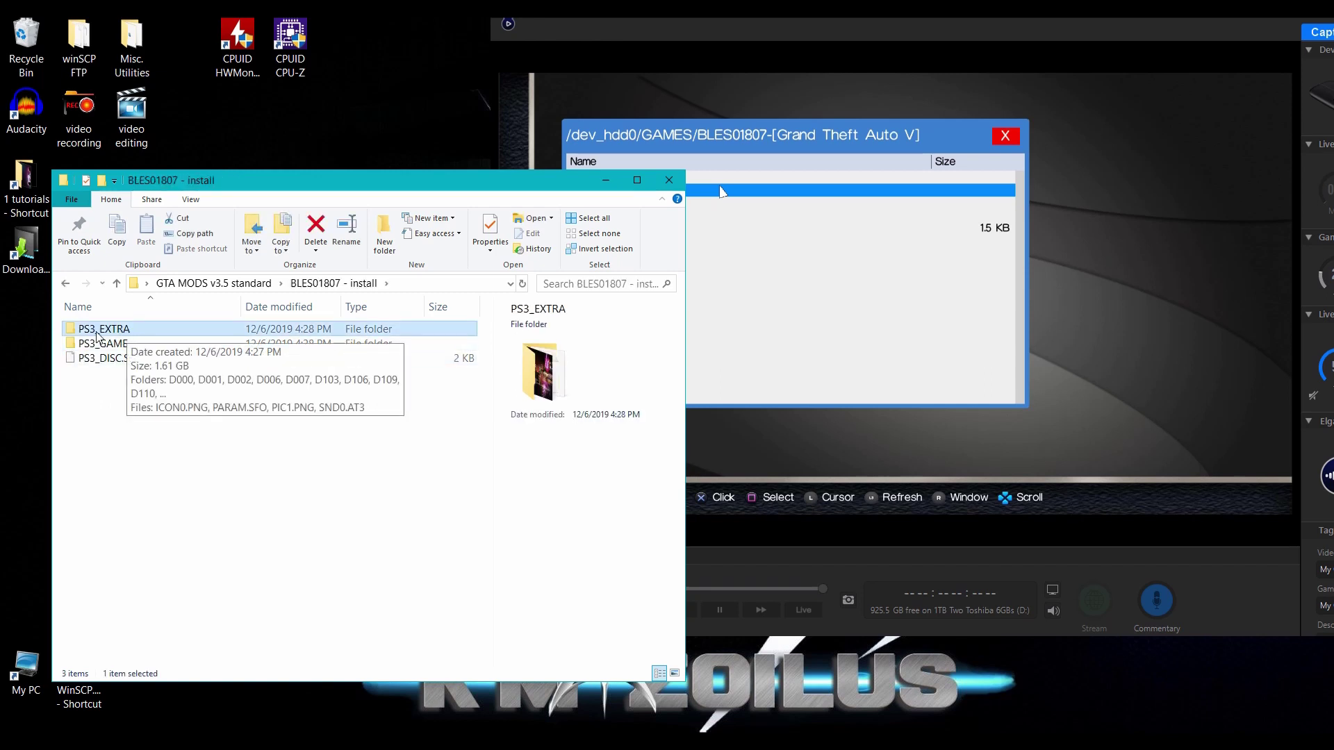
left_click(814, 31)
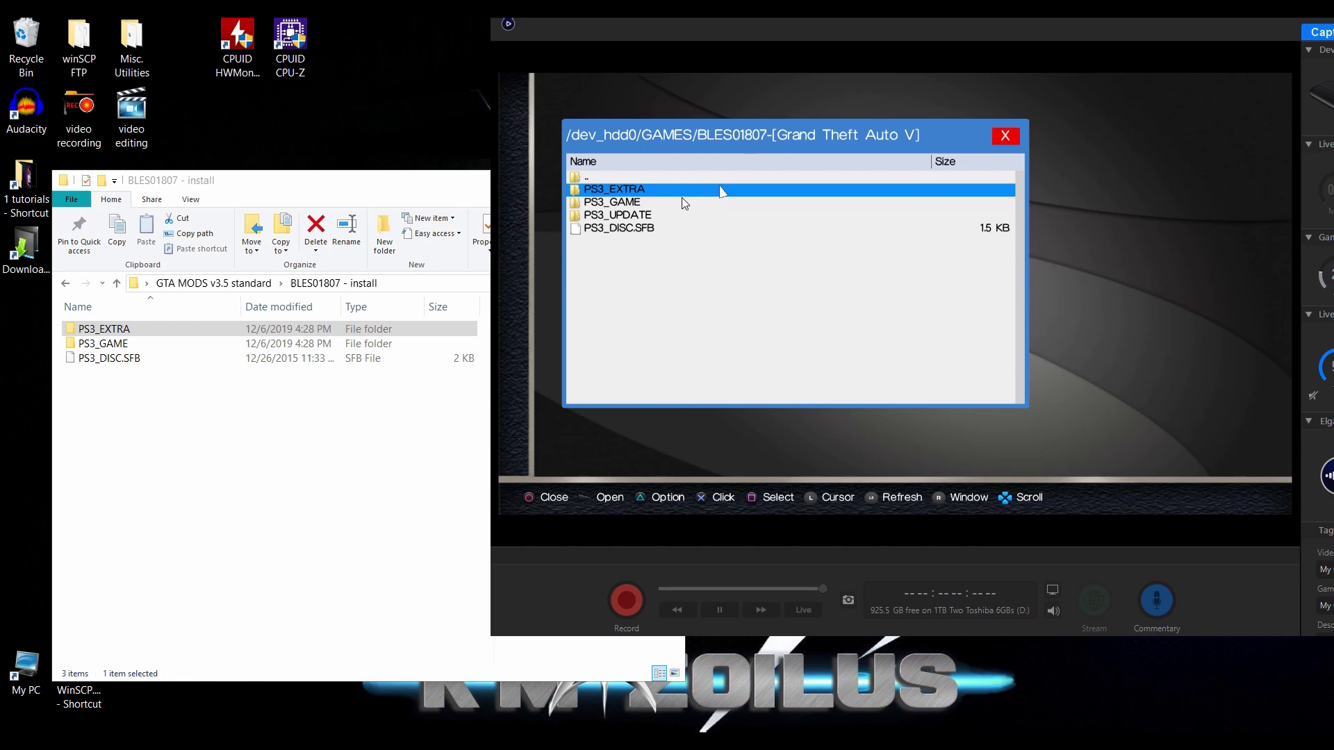
left_click(120, 331)
left_click(674, 179)
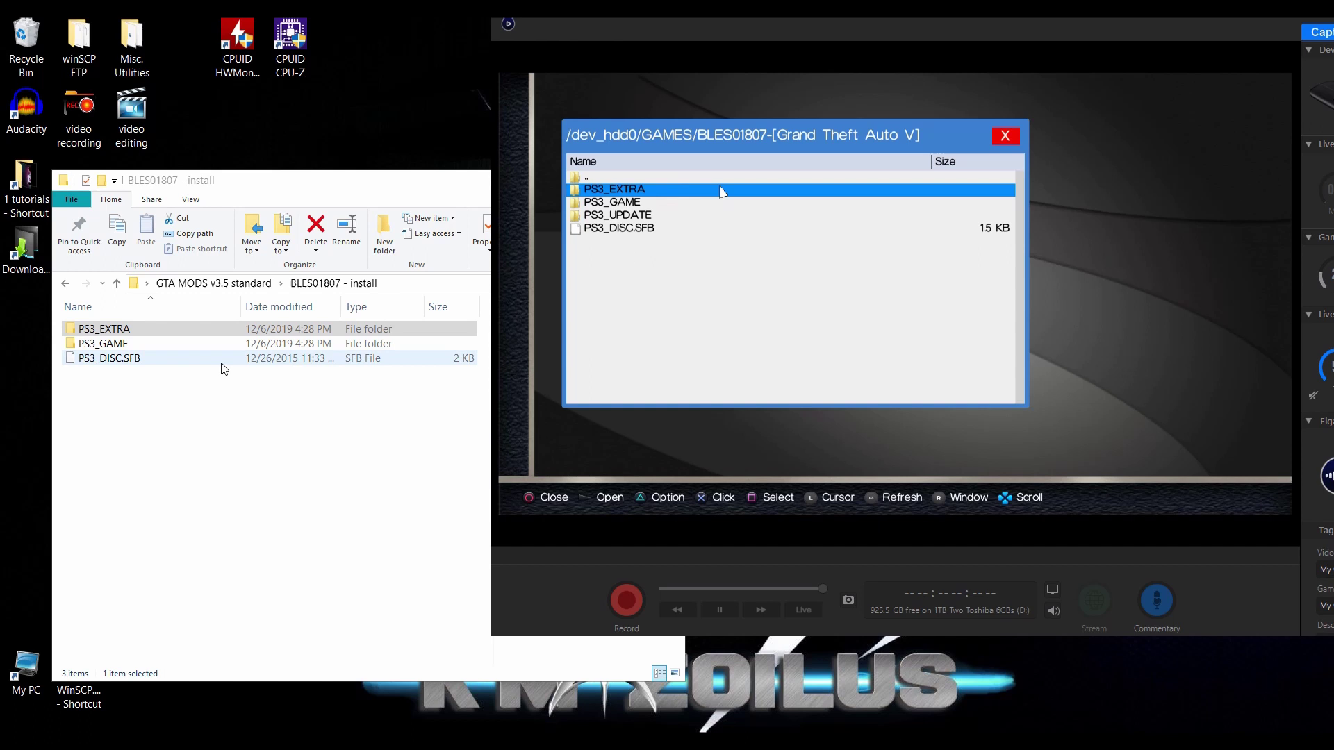
left_click(146, 345)
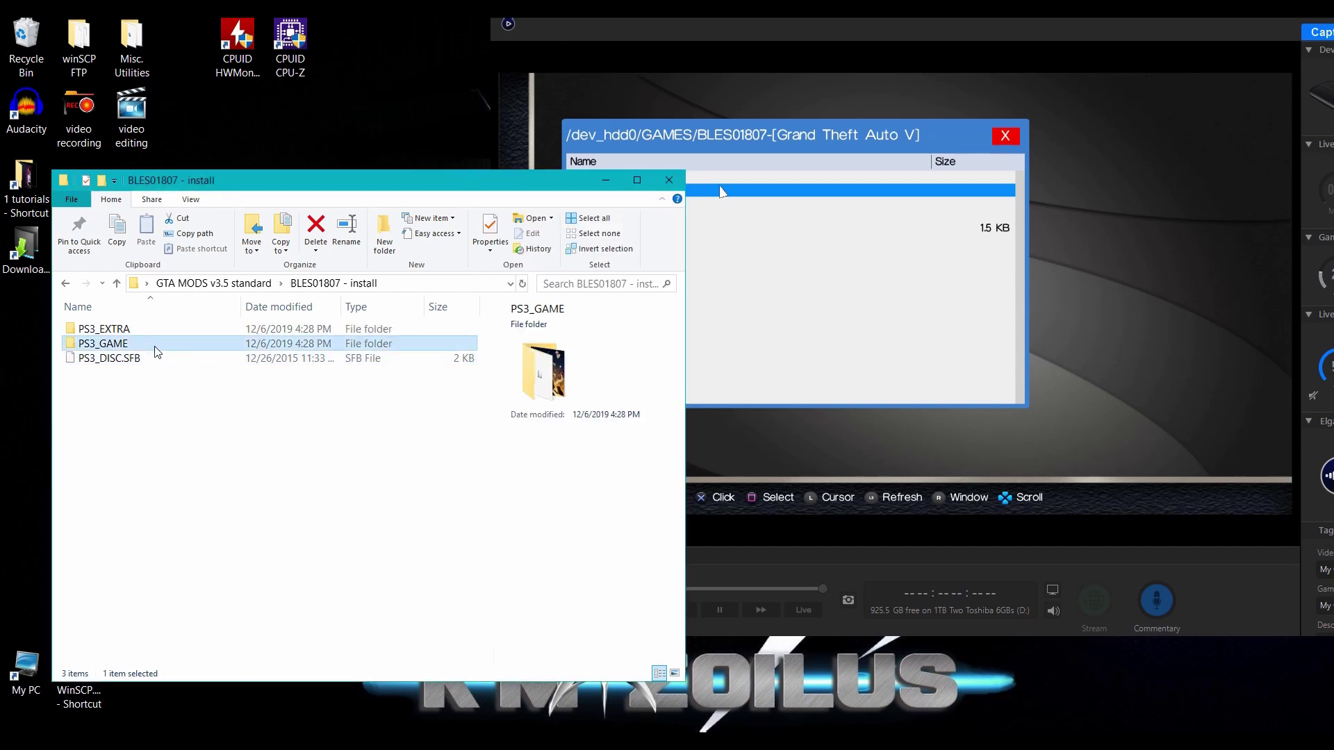
left_click(111, 359)
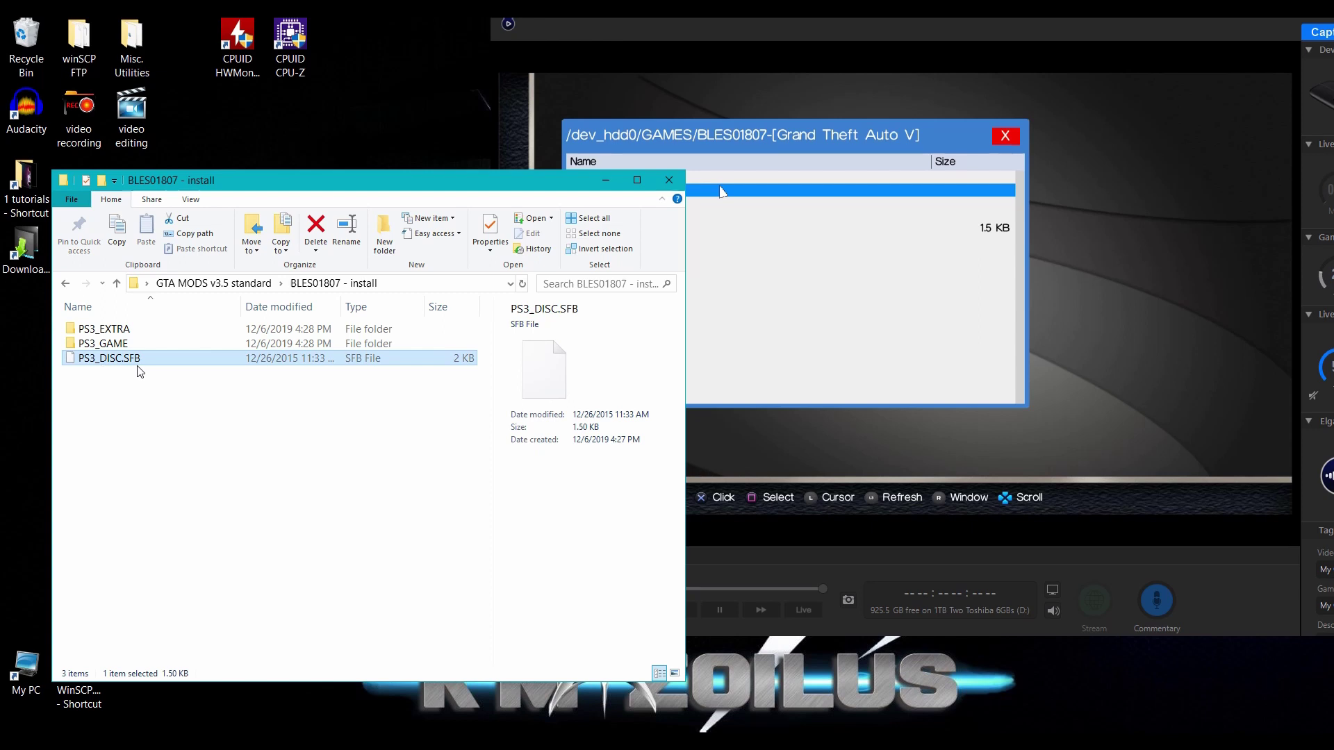
left_click(111, 345)
left_click(111, 359)
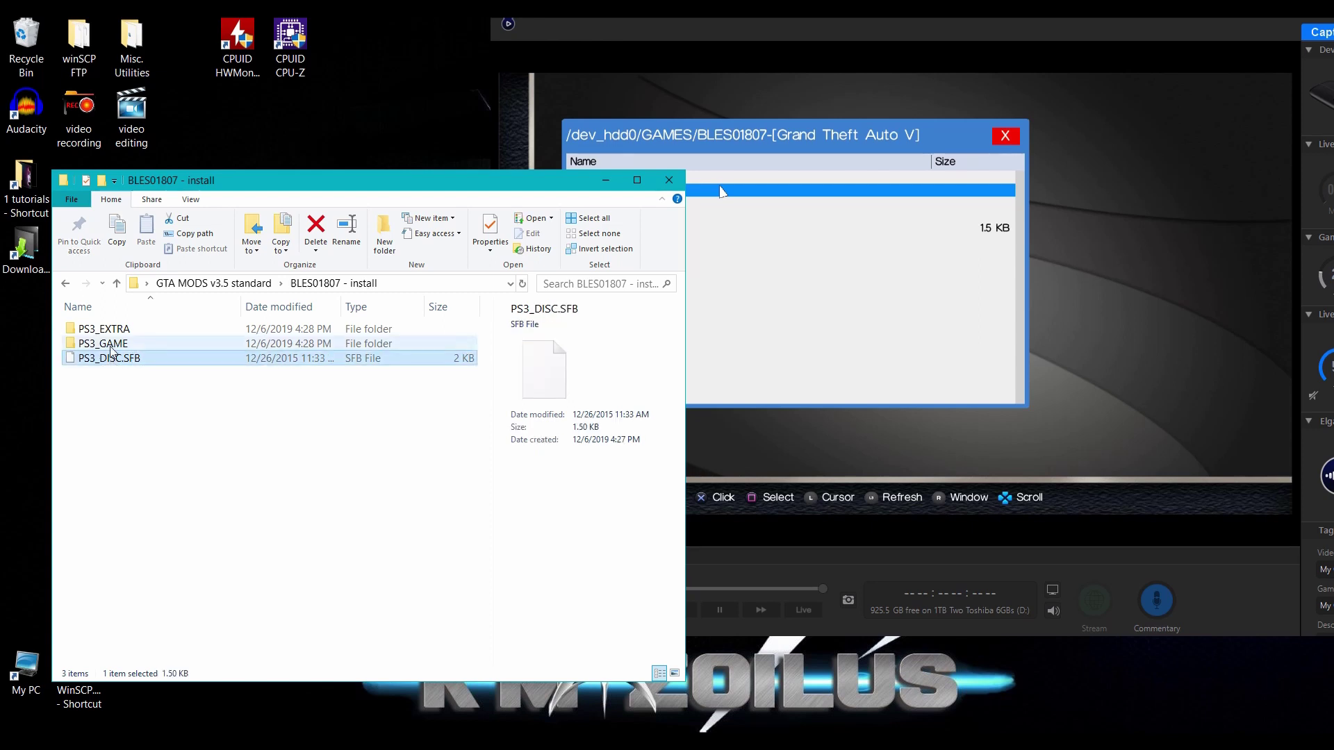
left_click(111, 345)
left_click(111, 359)
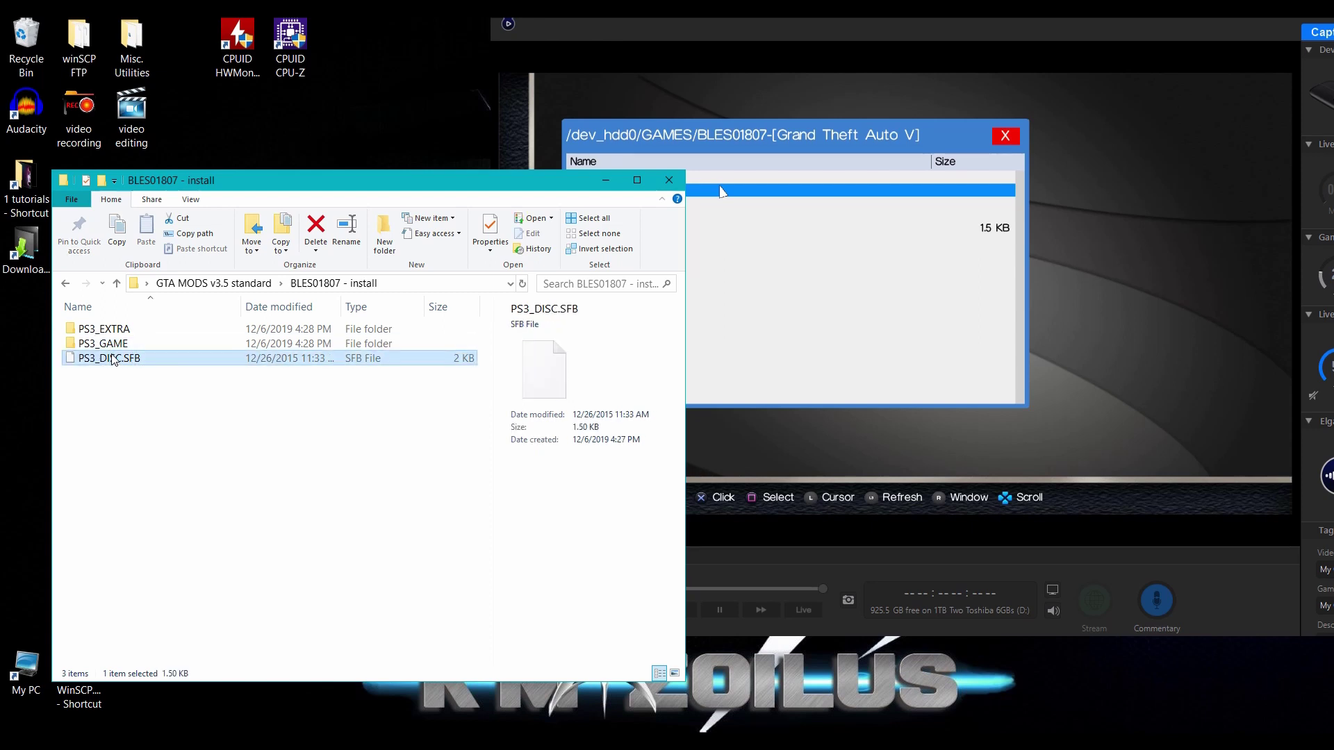
left_click(114, 346)
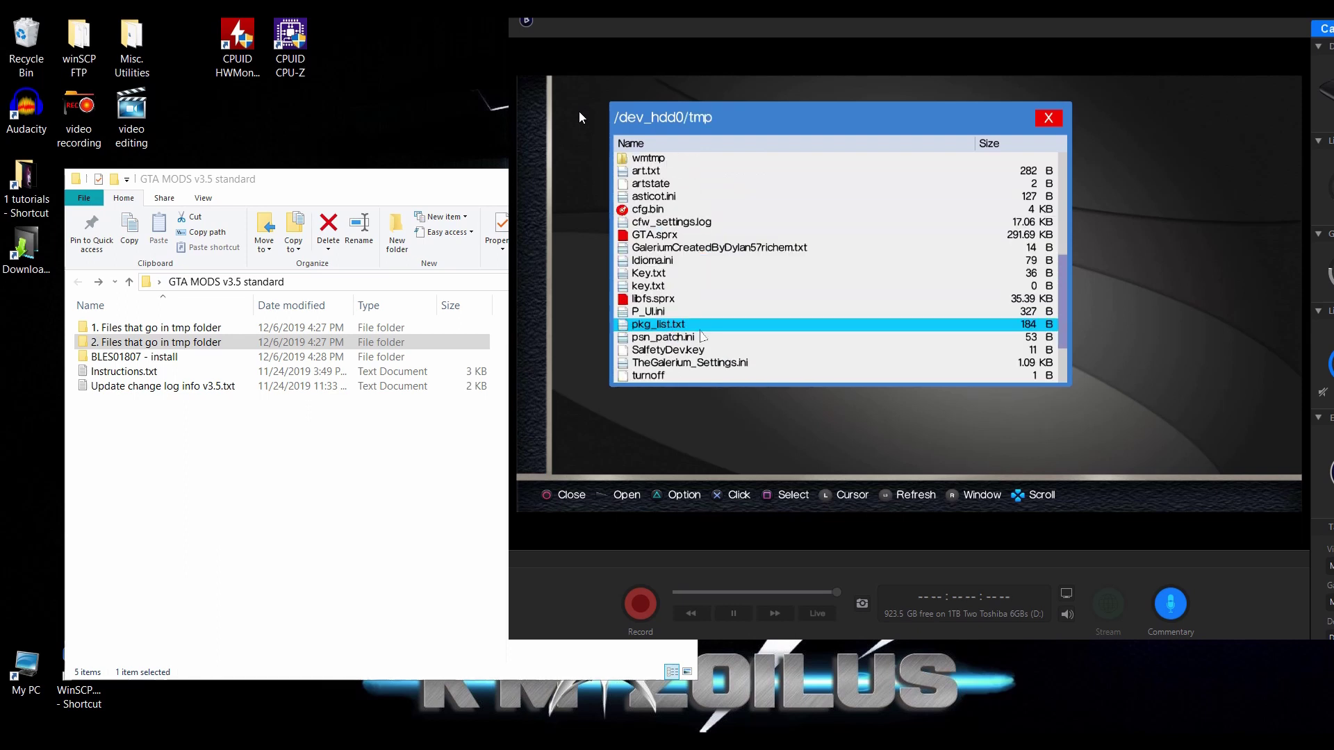
- Examine all the contents of "1. Files that go in tmp folder" against the console's /dev_hdd0/tmp, and return to the mod folder
left_click(393, 177)
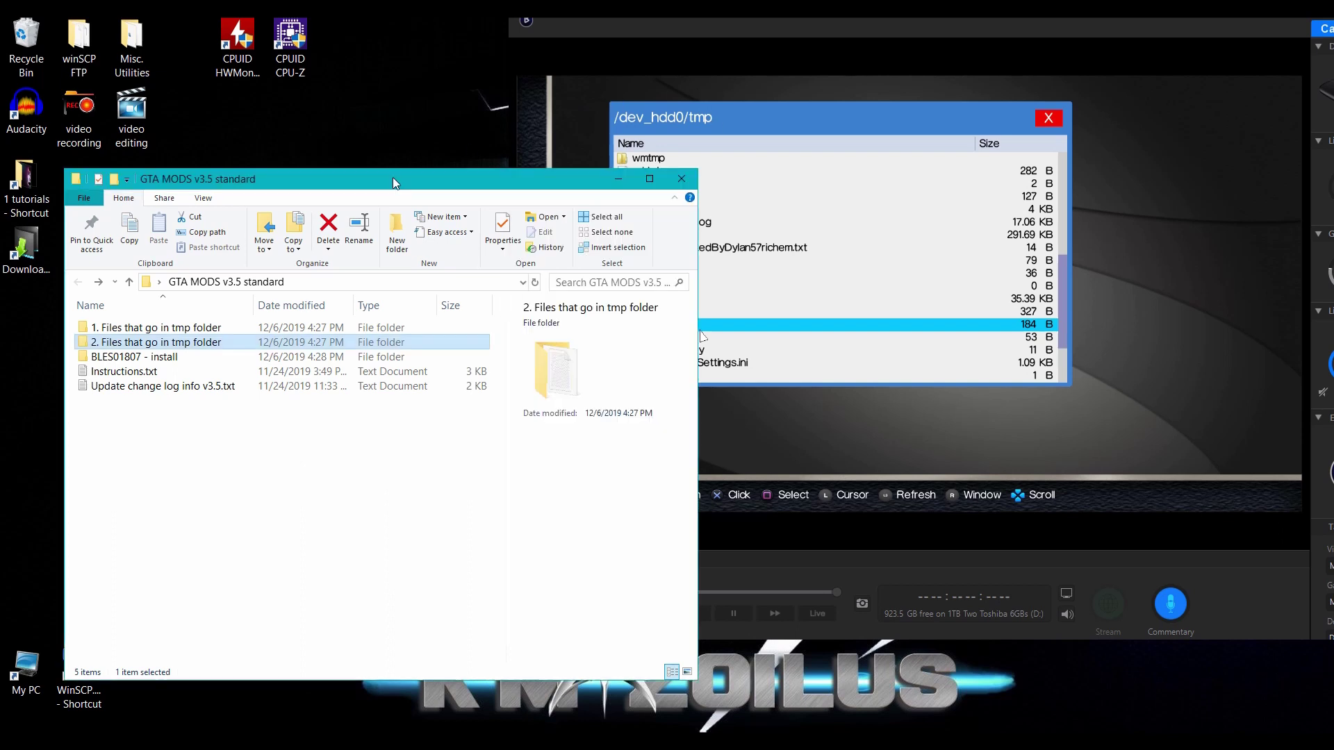
left_click(192, 331)
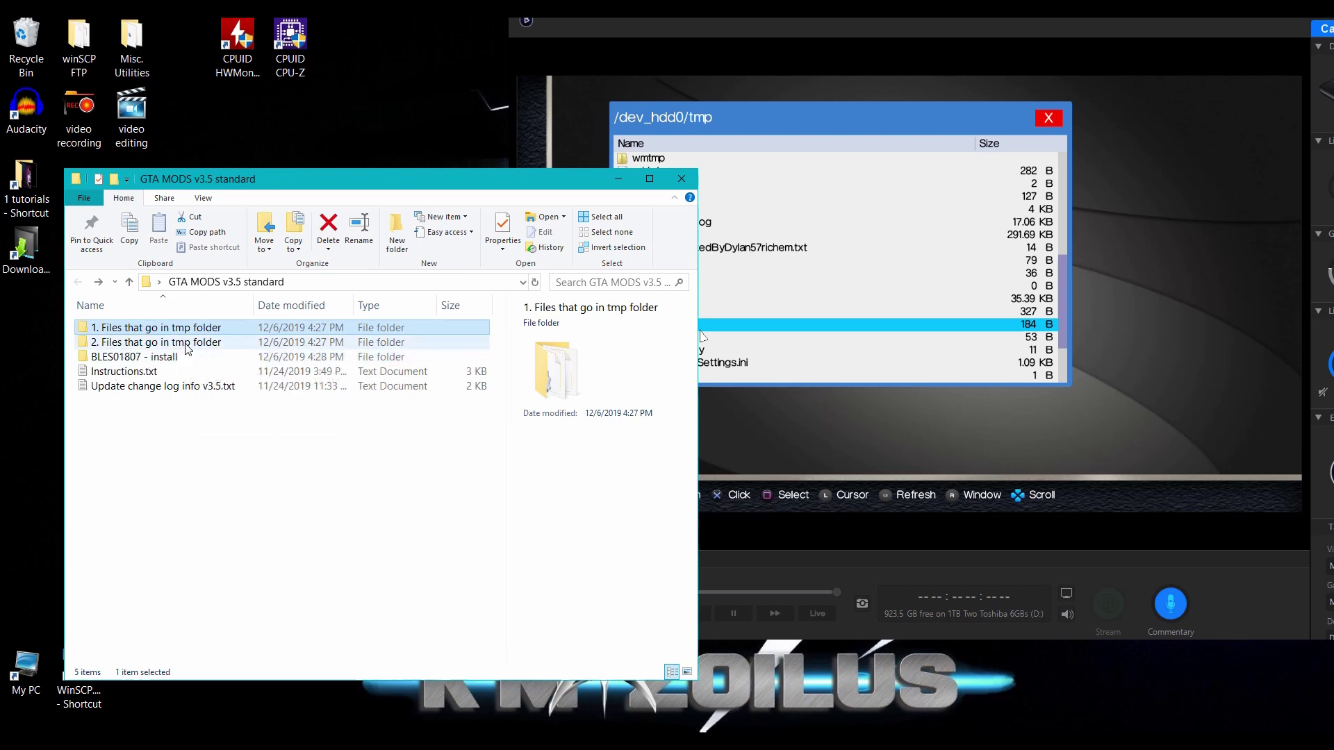
double_click(131, 331)
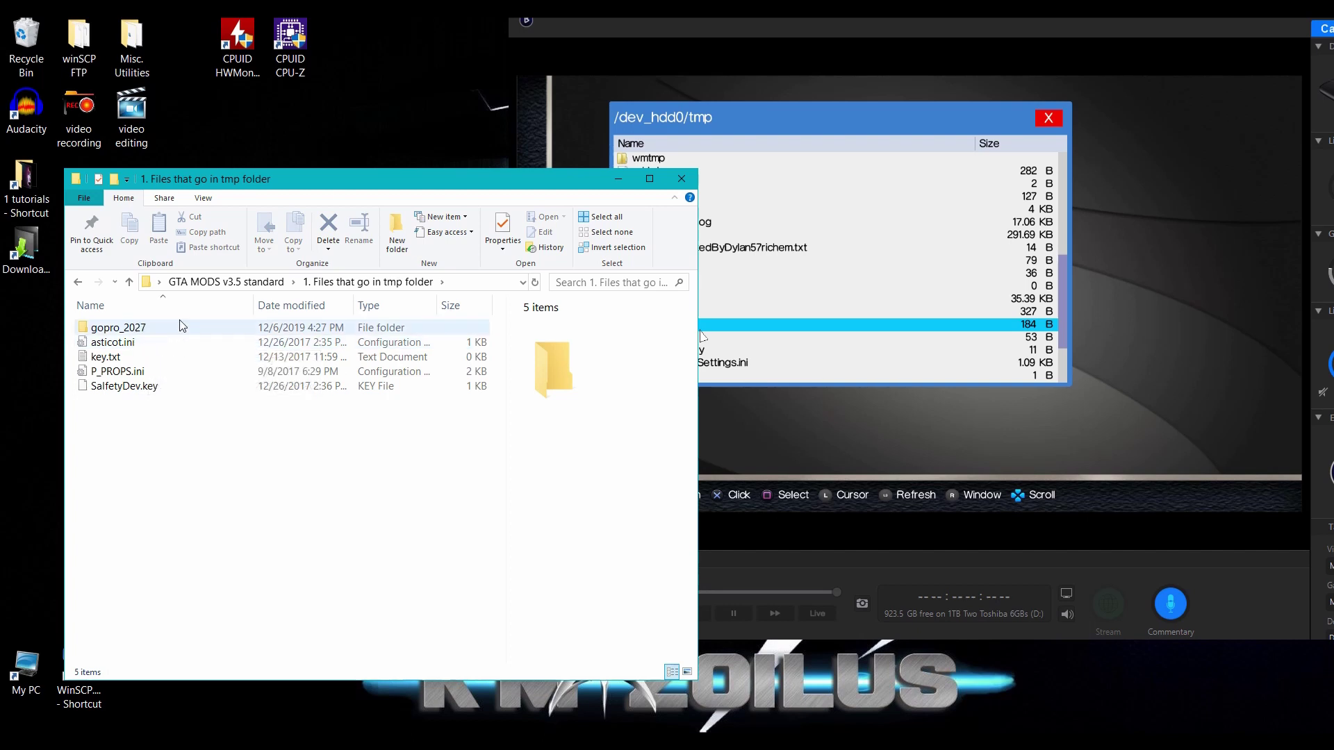
left_click(134, 329)
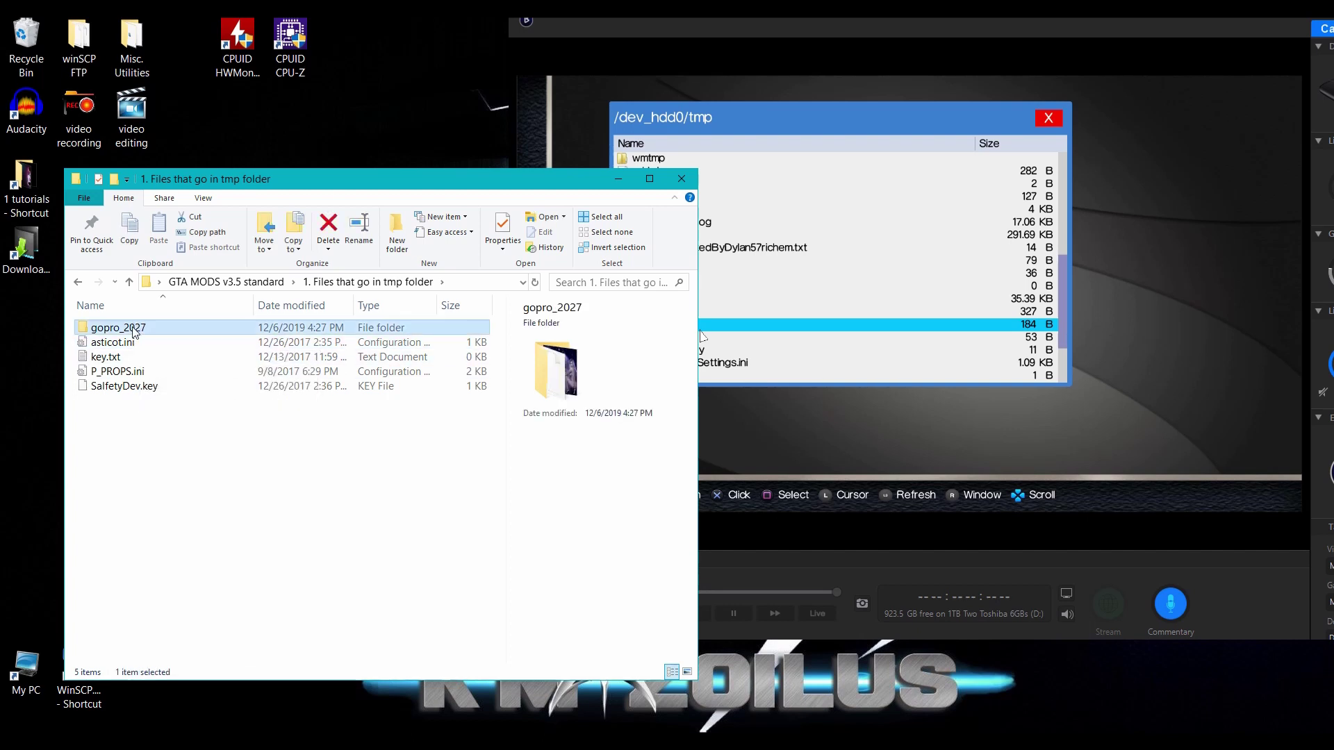
key("ctrl+a")
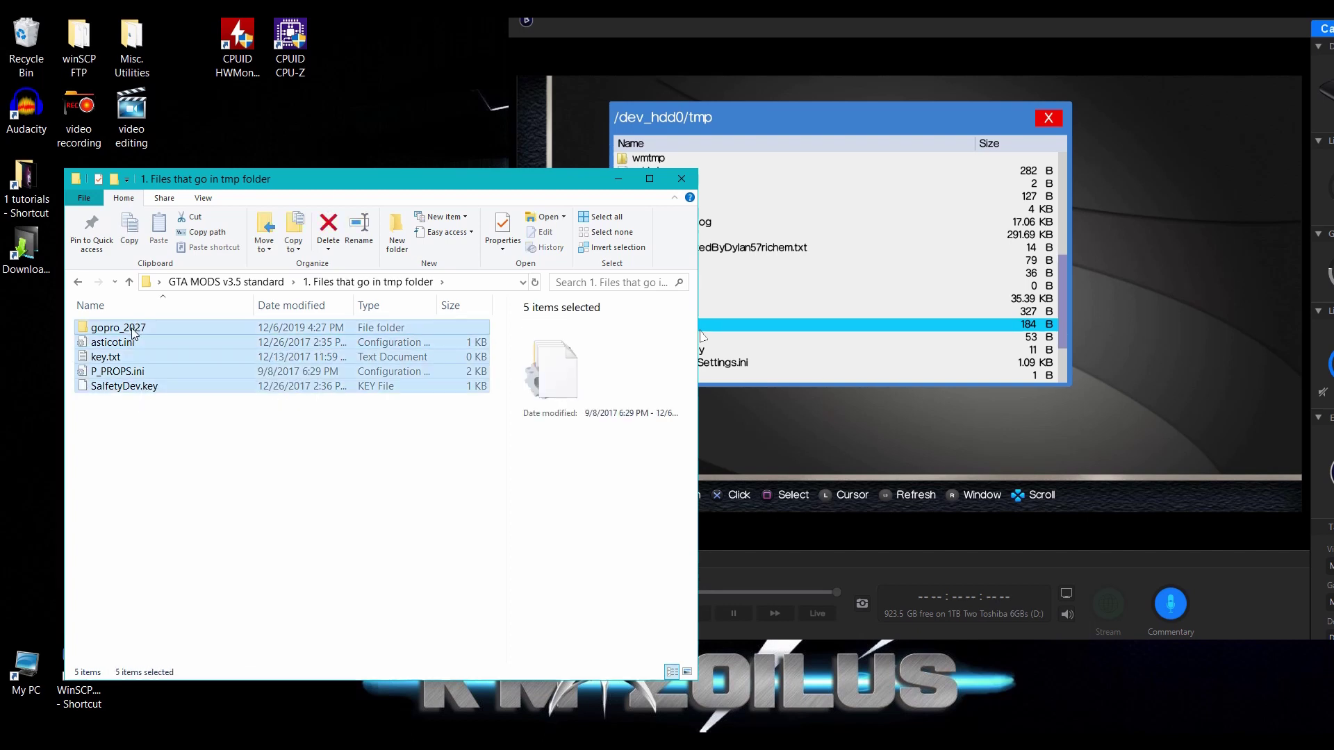
left_click(643, 115)
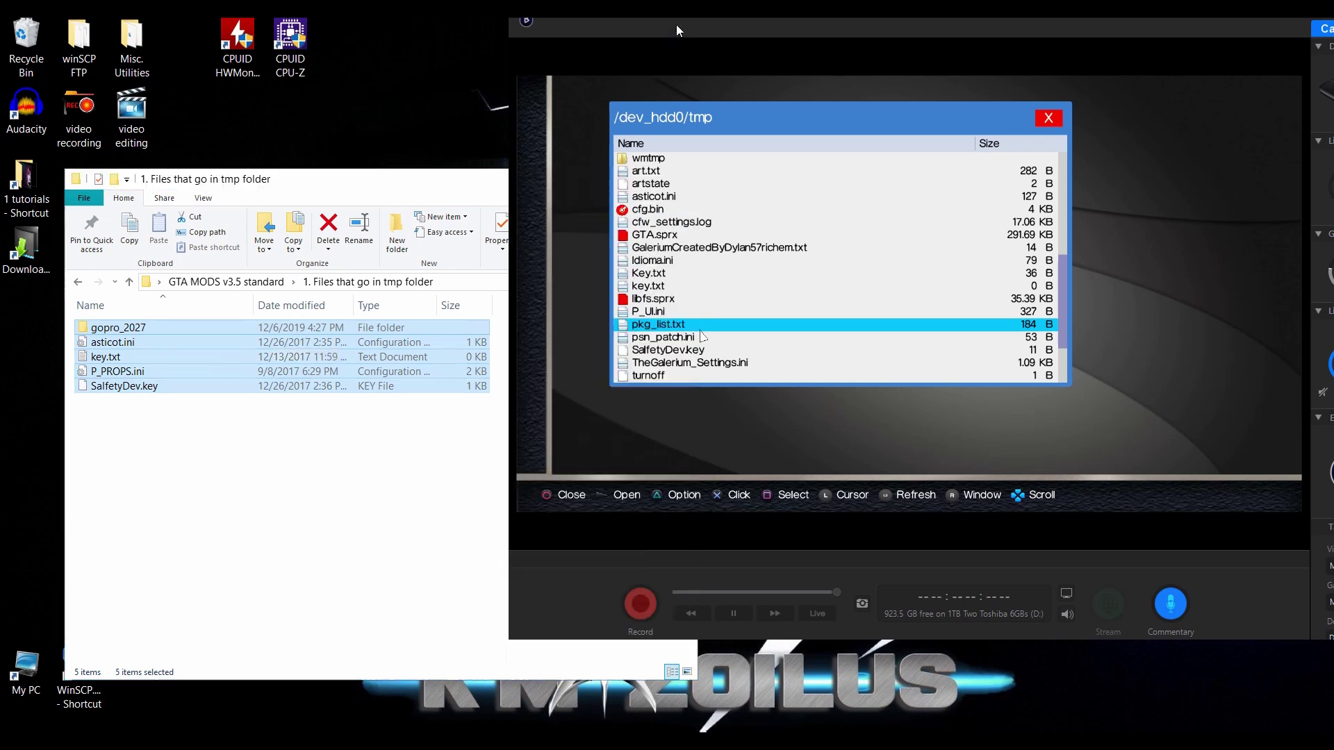
left_click(186, 504)
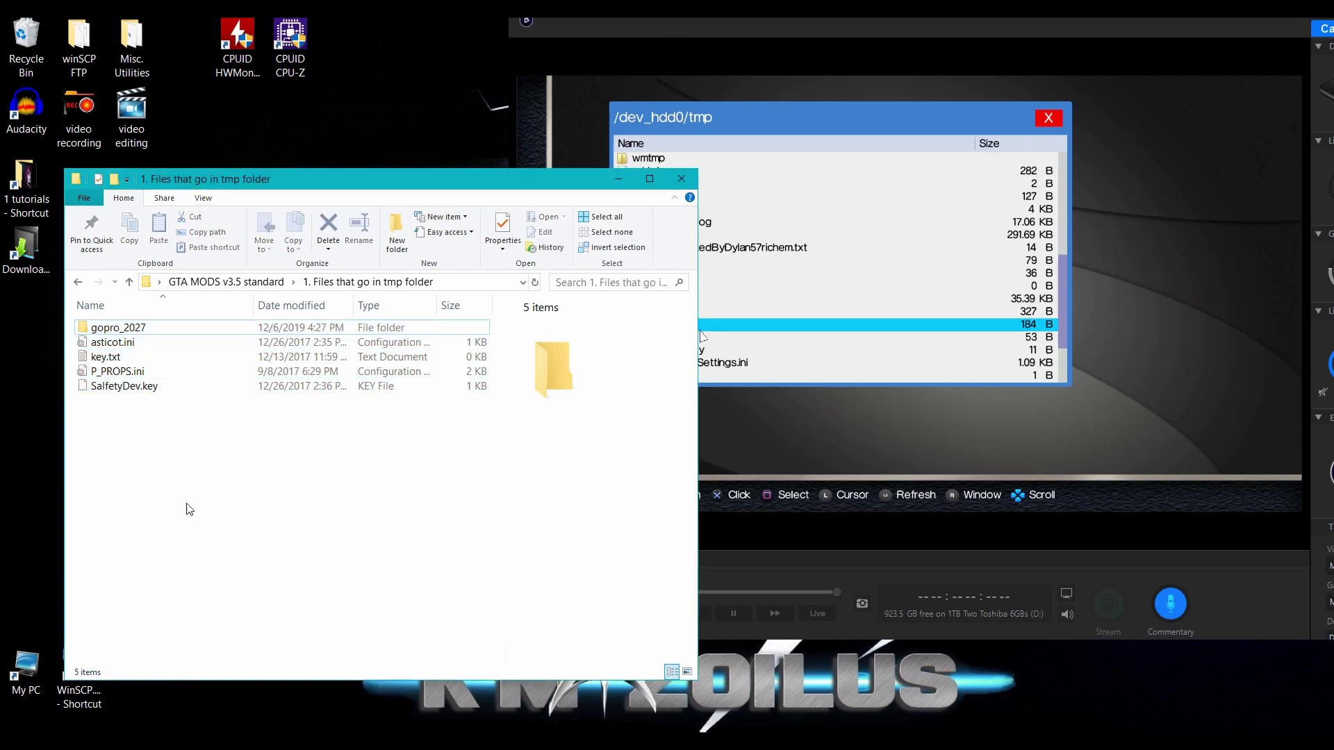
key("BackSpace")
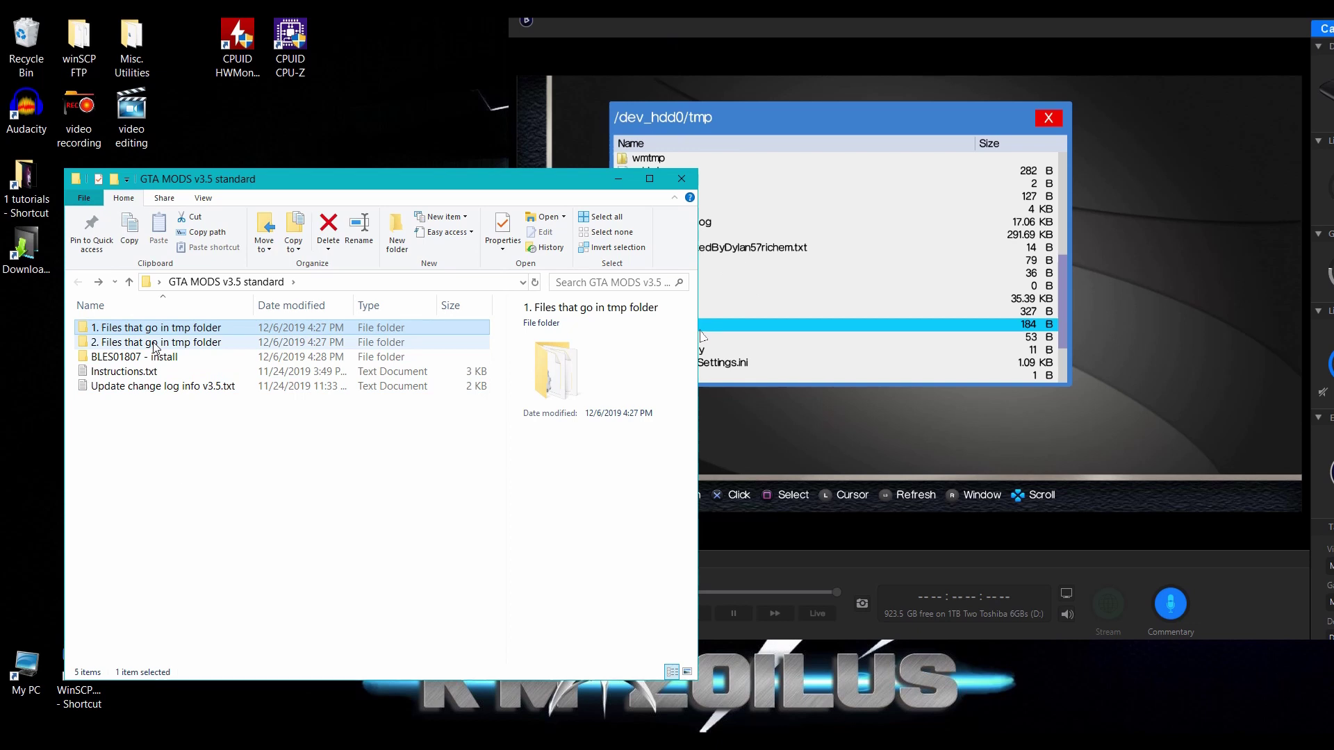
- Compare Key.txt in "2. Files that go in tmp folder" with the console's /dev_hdd0/tmp files, and return to the mod folder
double_click(155, 345)
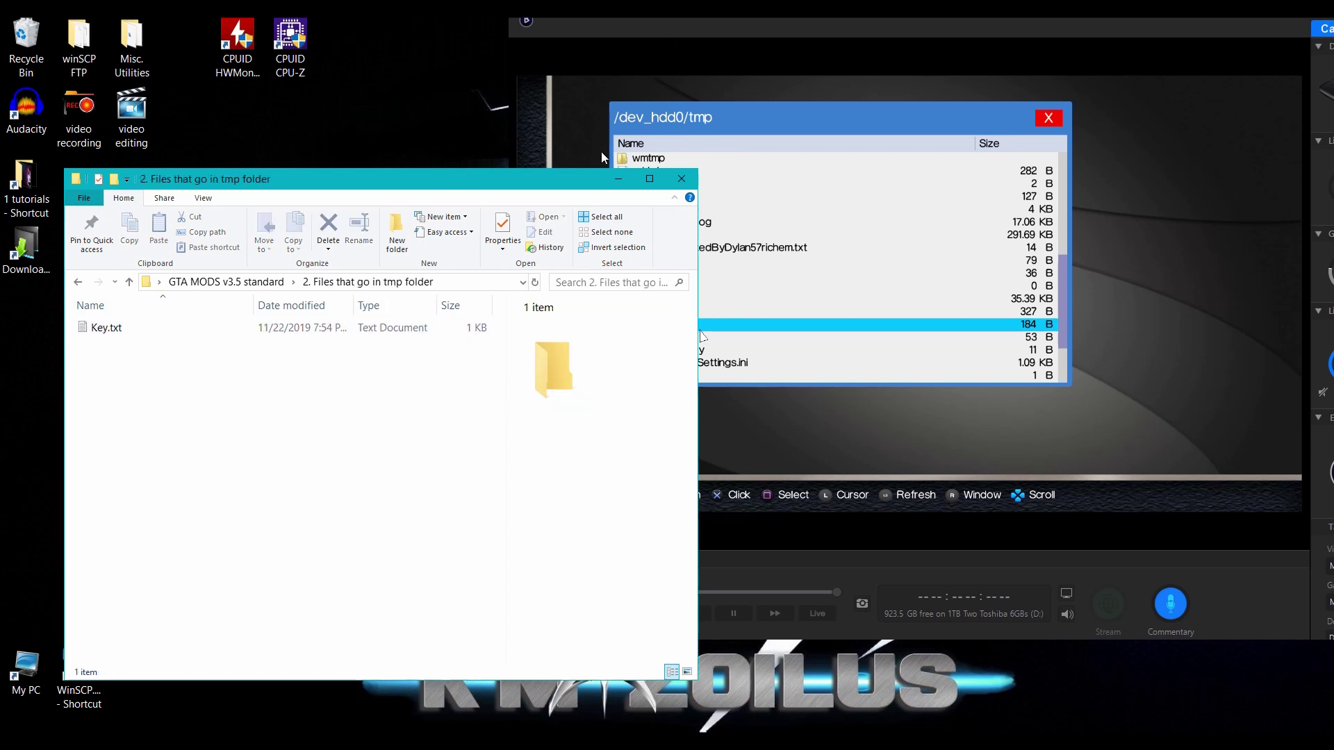
left_click(655, 29)
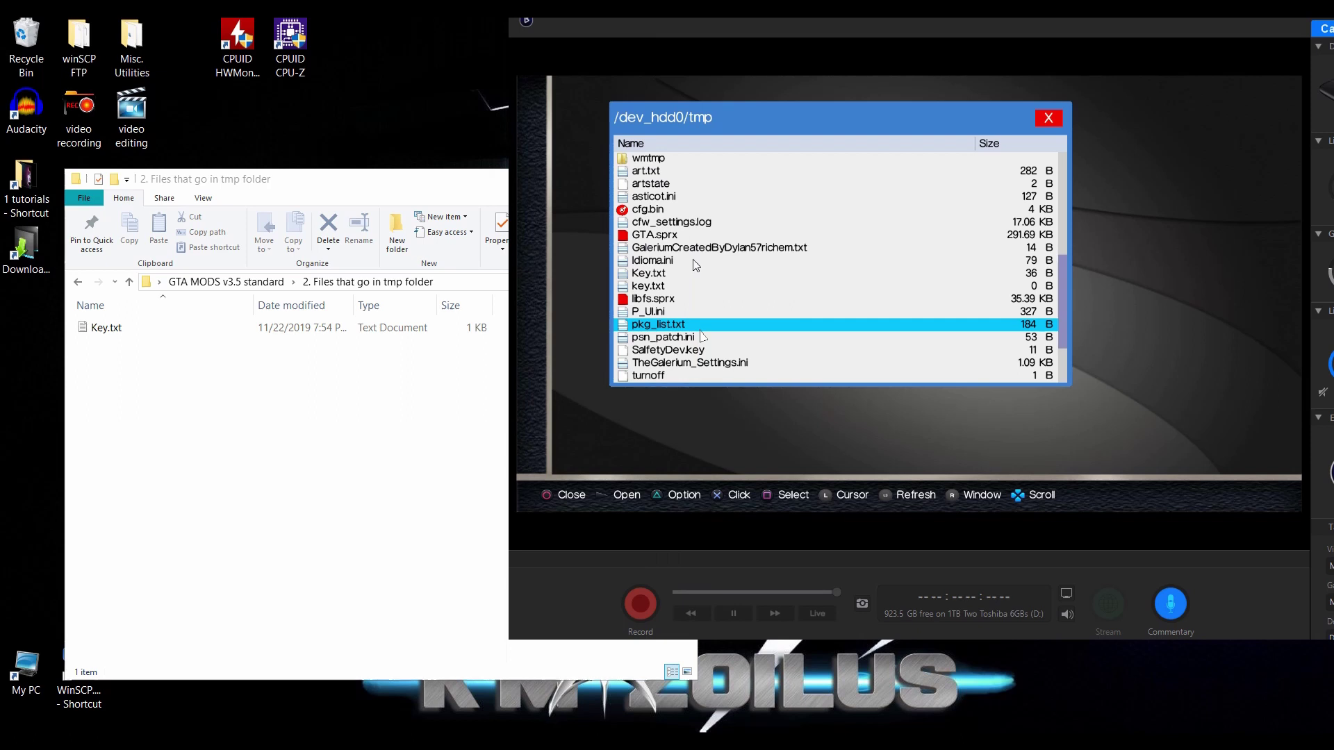
left_click(238, 381)
key("BackSpace")
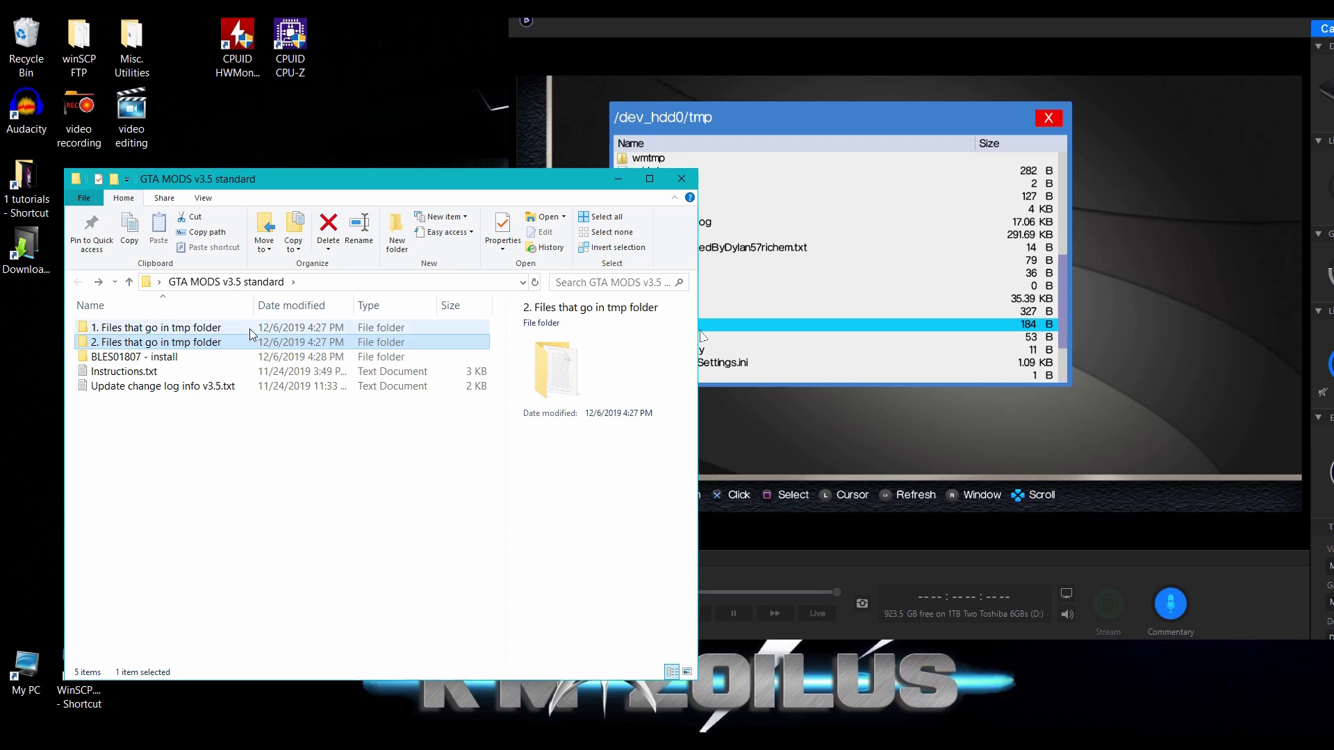
mouse_move(249, 328)
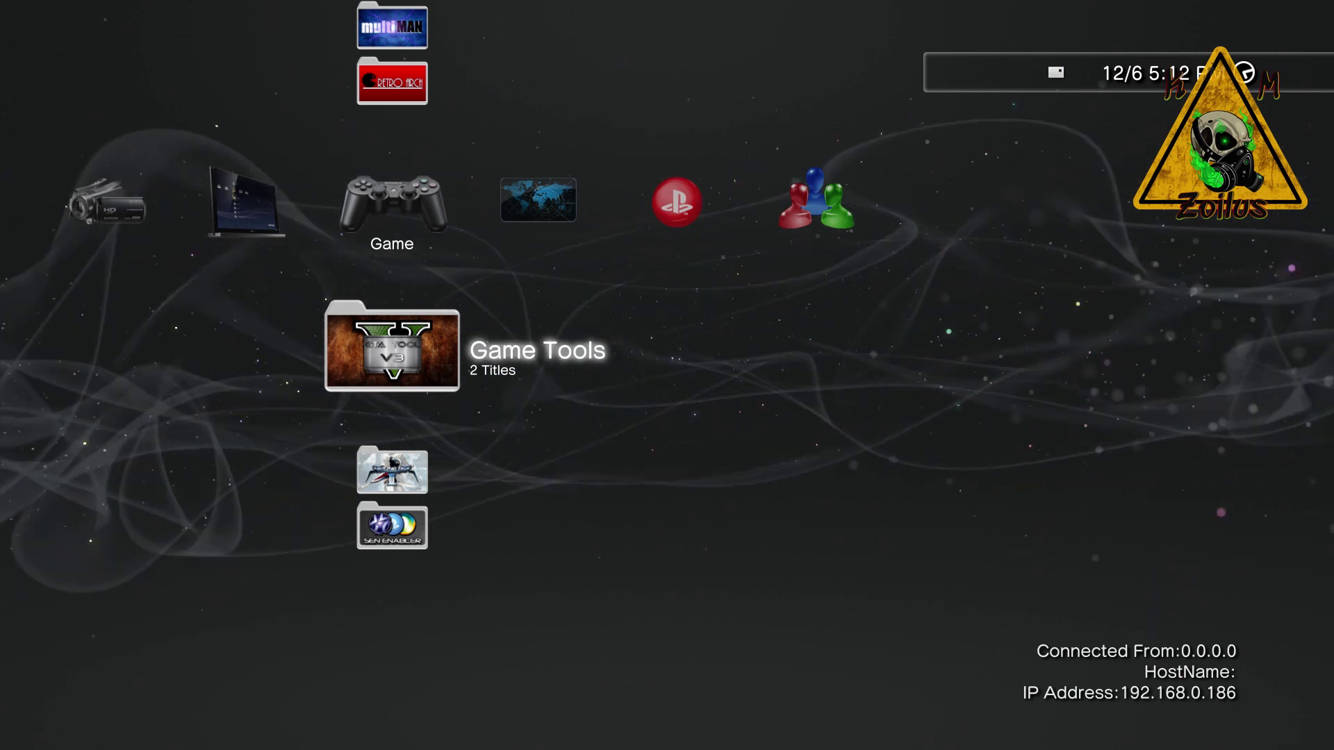
- In the Game Tools folder, view the Delete option for KM.Z ULTRA GTA V Tool V3.5, and back out without deleting it
key("Menu")
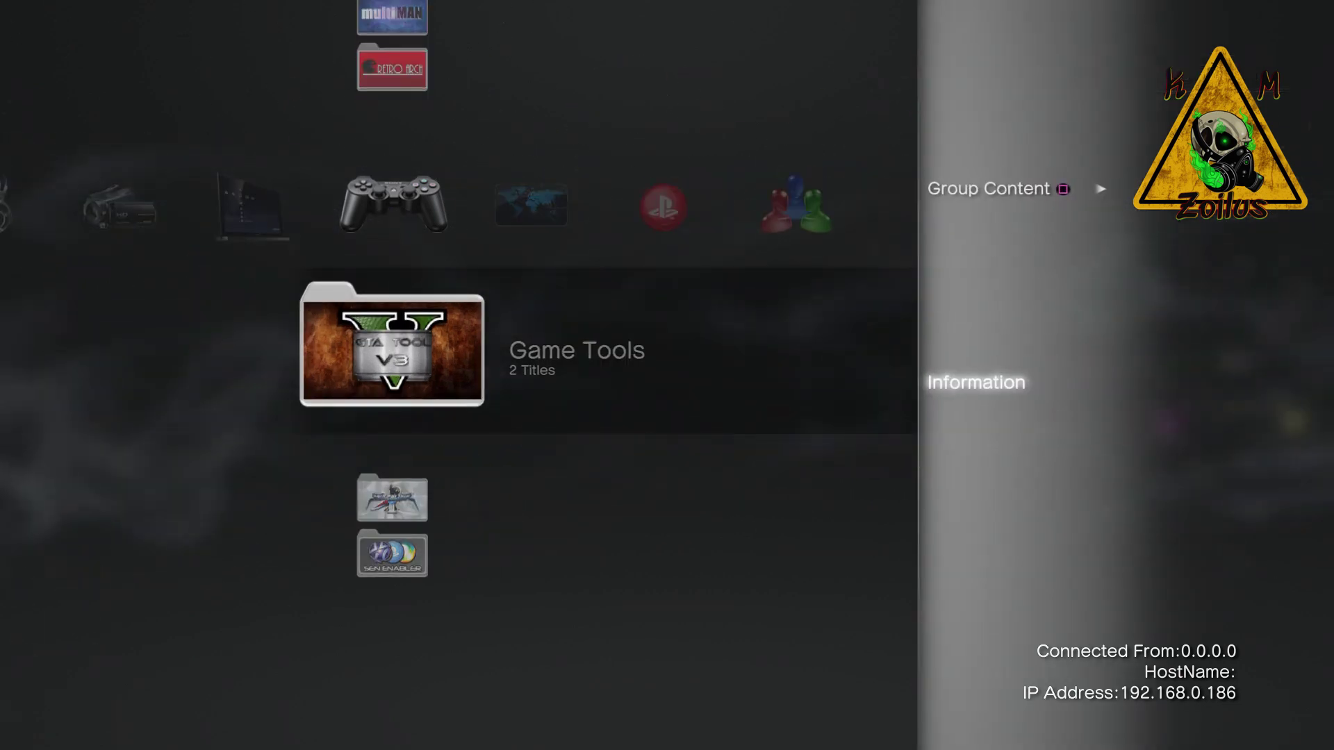
key("Escape")
key("Return")
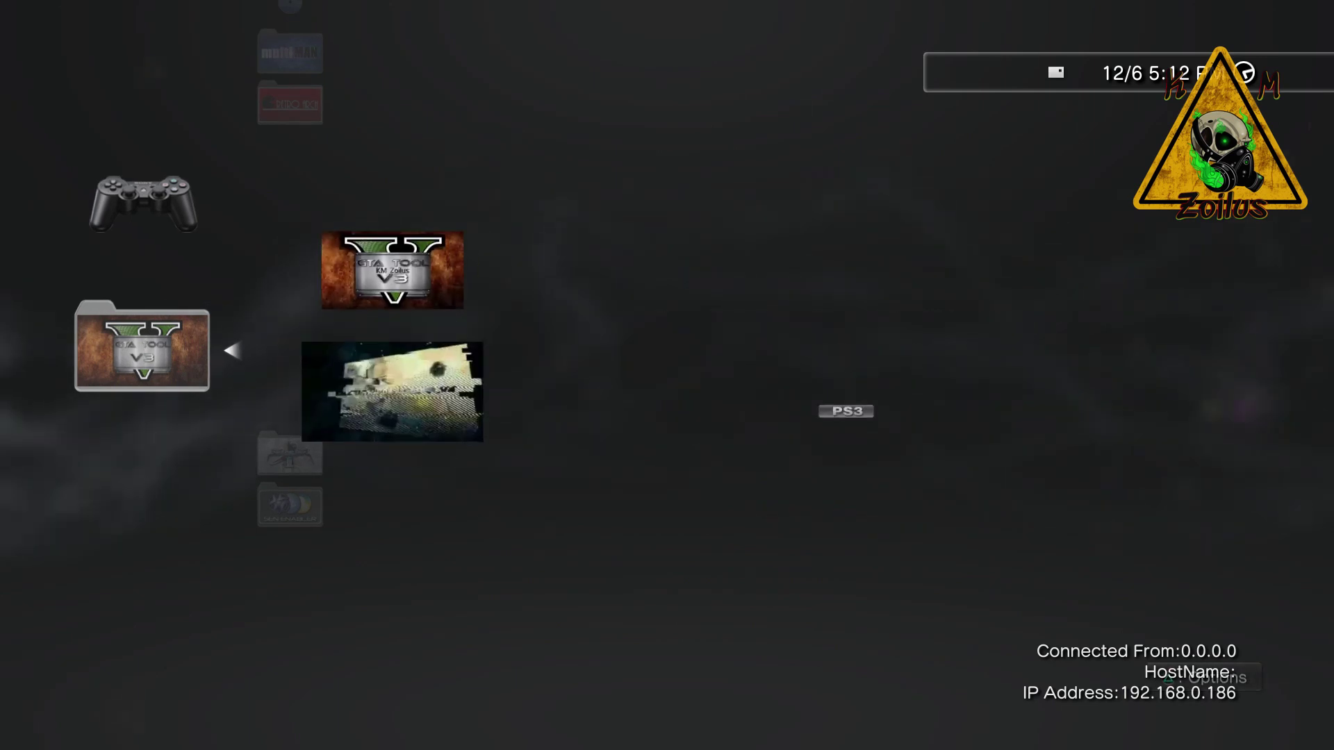
key("Menu")
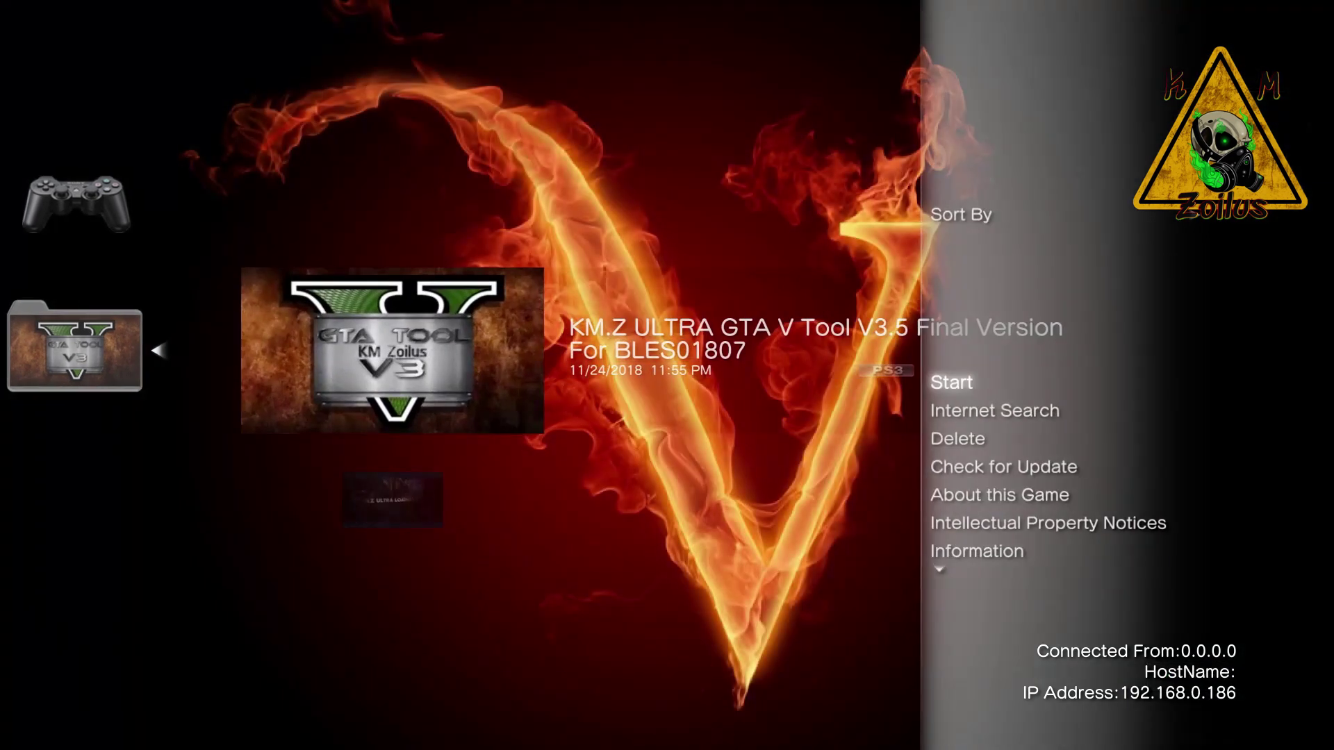
key("Down")
key("Down")
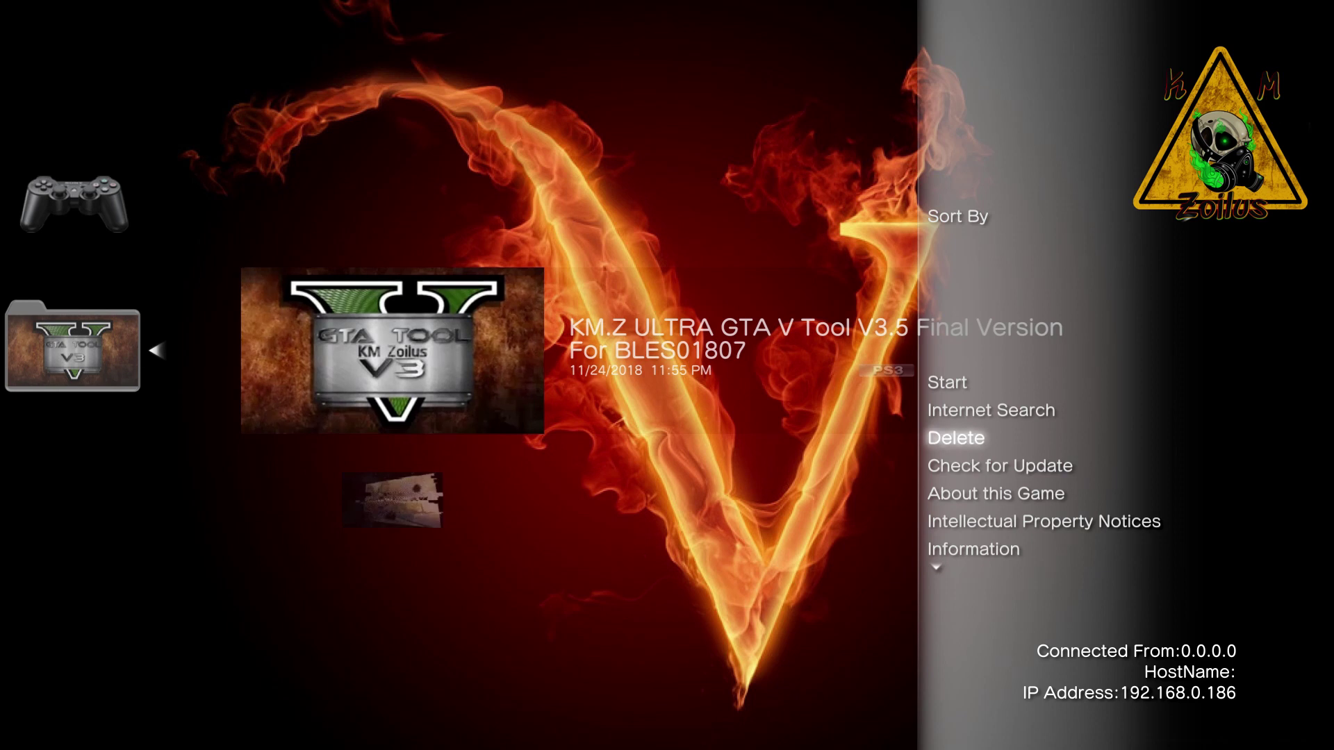
key("Escape")
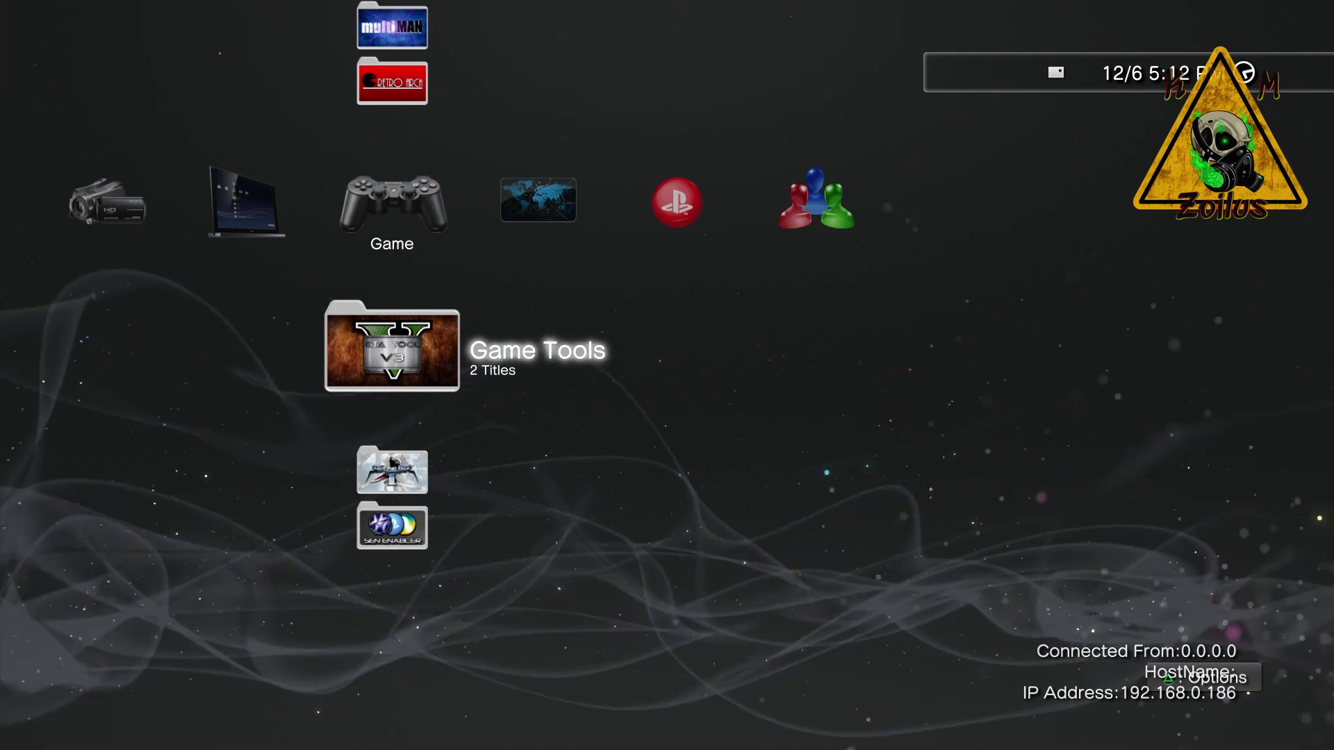
- Examine the Disable USB polling option on the PS3 webMAN [Setup] page, and return to the webMAN Games entry
key("Up")
key("Up")
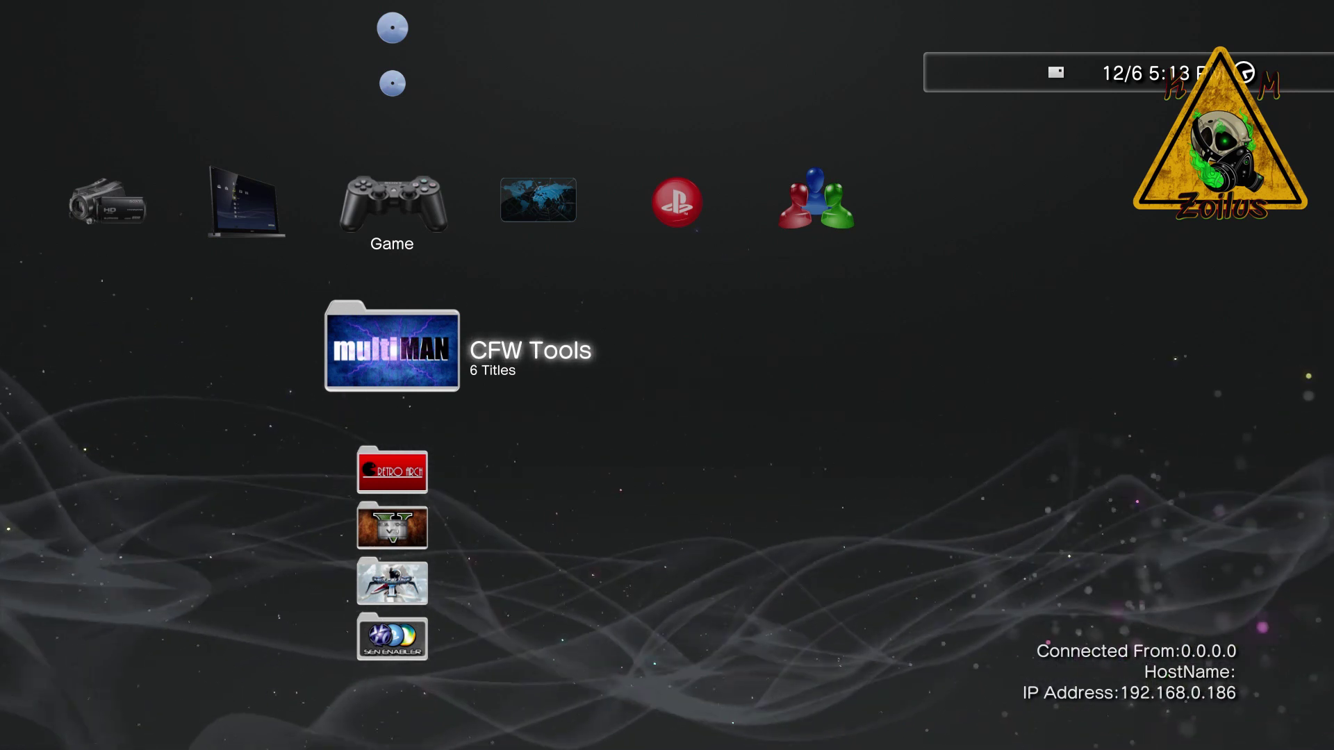
key("Up")
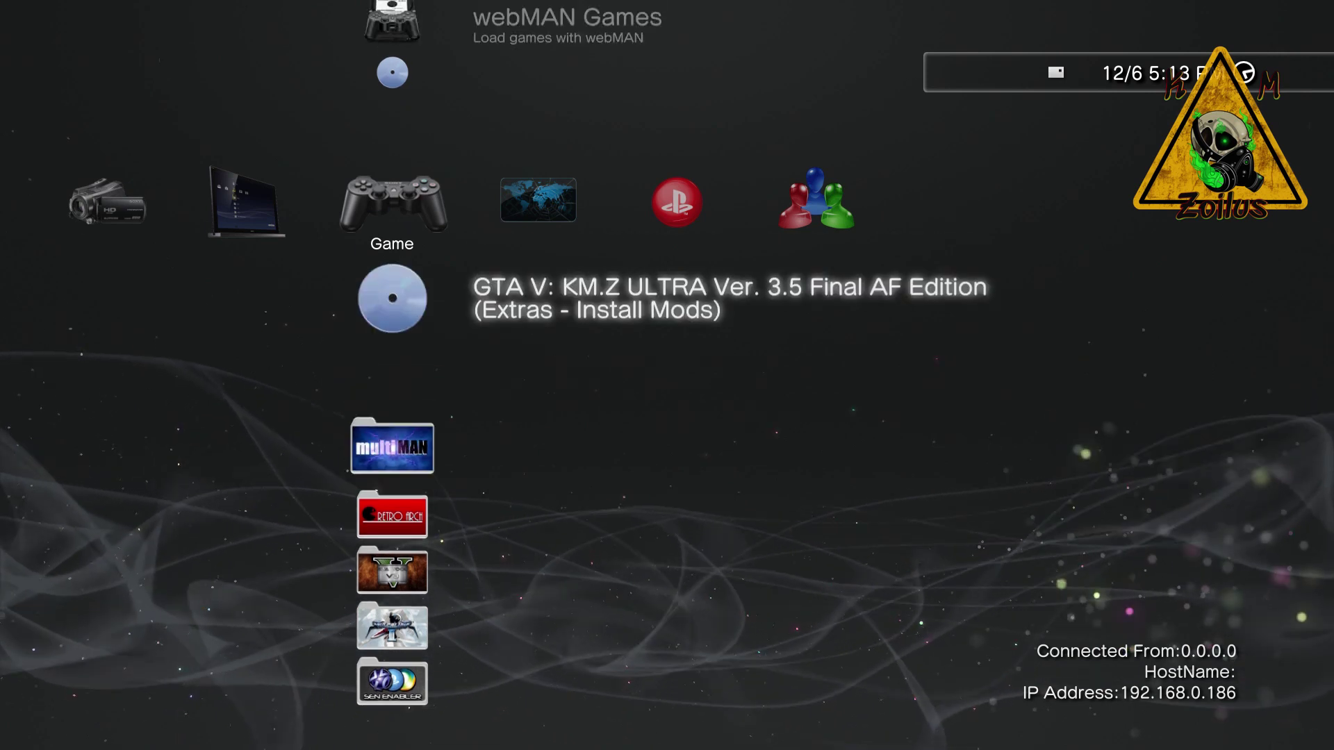
key("Up")
key("Up")
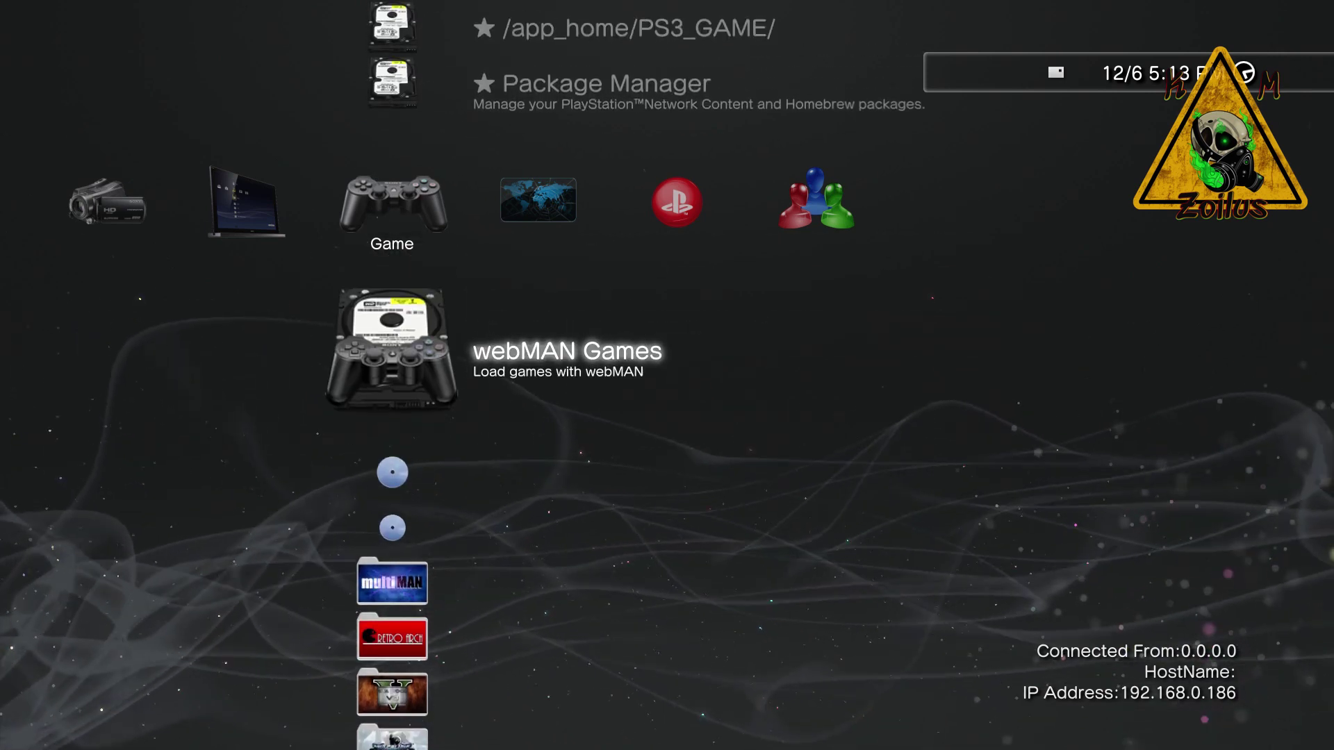
key("Return")
key("Return")
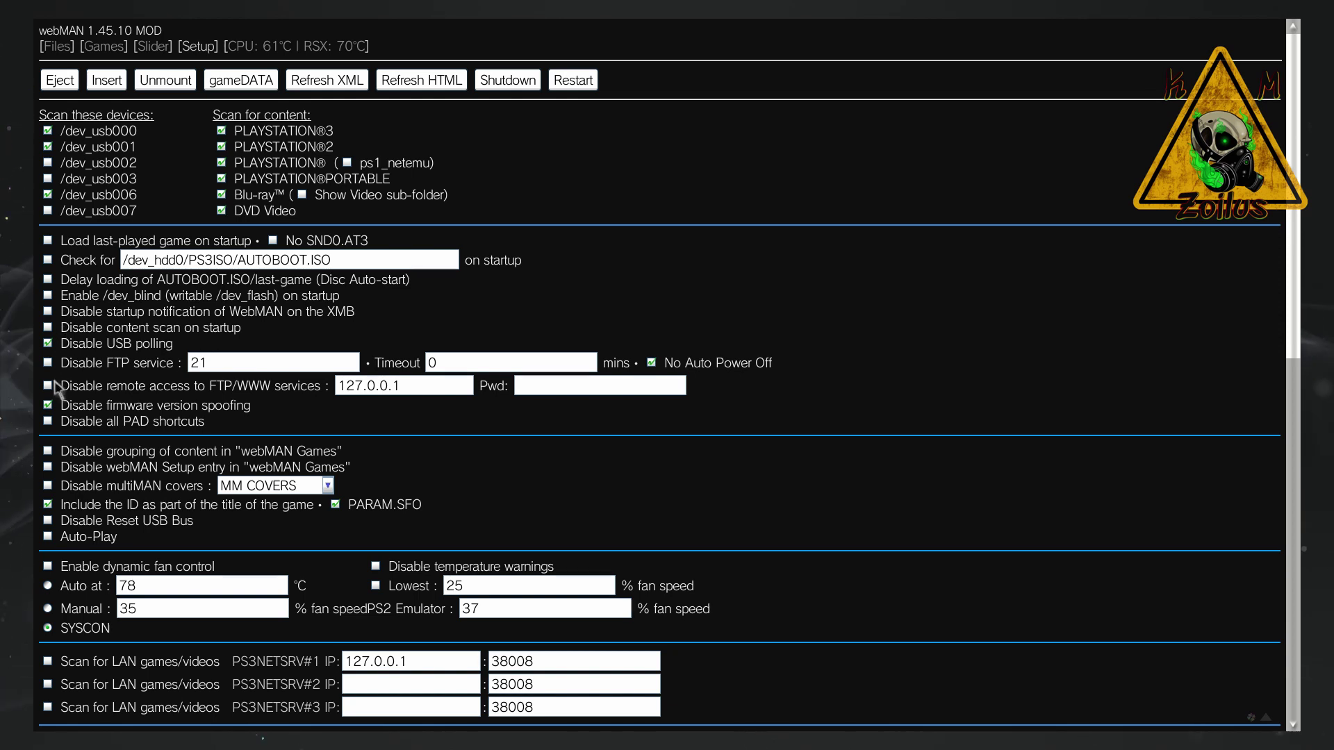
left_click(47, 343)
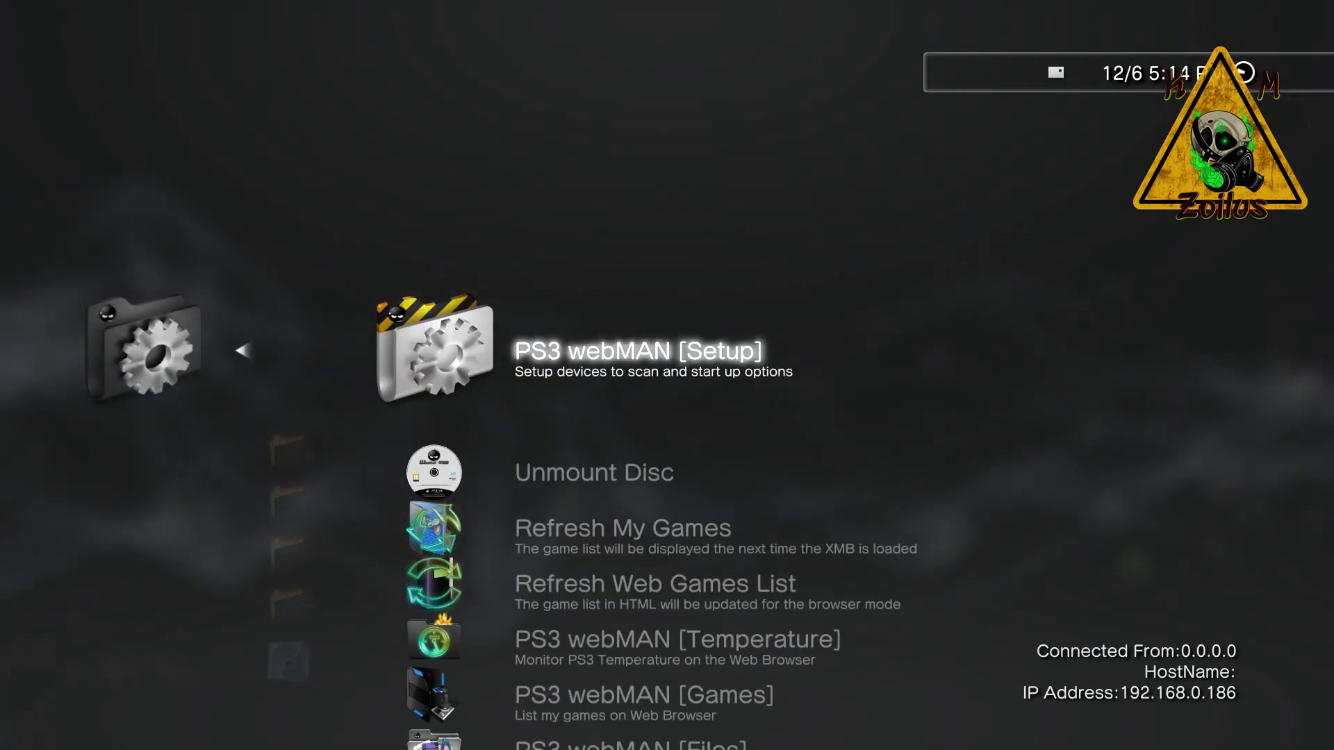
key("Left")
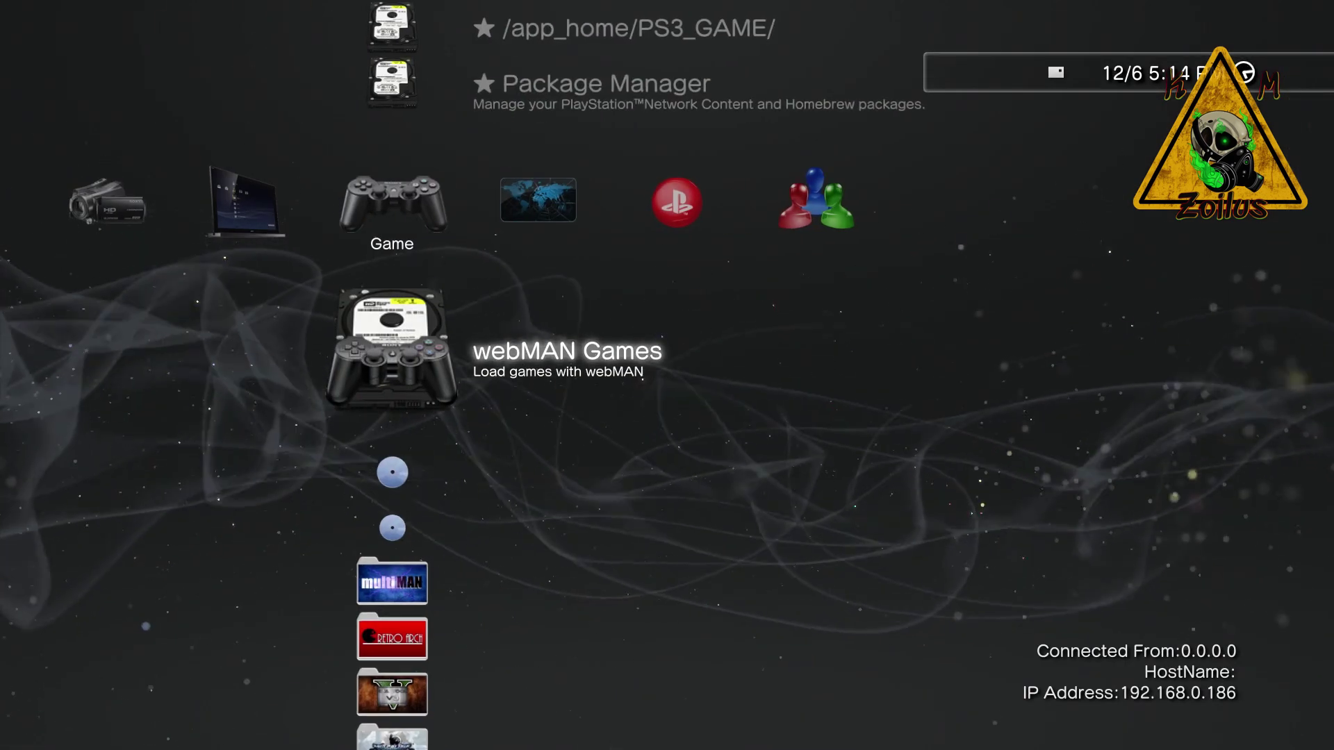
- Open the GTA V: KM.Z ULTRA Ver. 3.5 Extras - Install Mods disc and examine the stock eboot, stock .rpf and mod loader entries
key("Down")
key("Down")
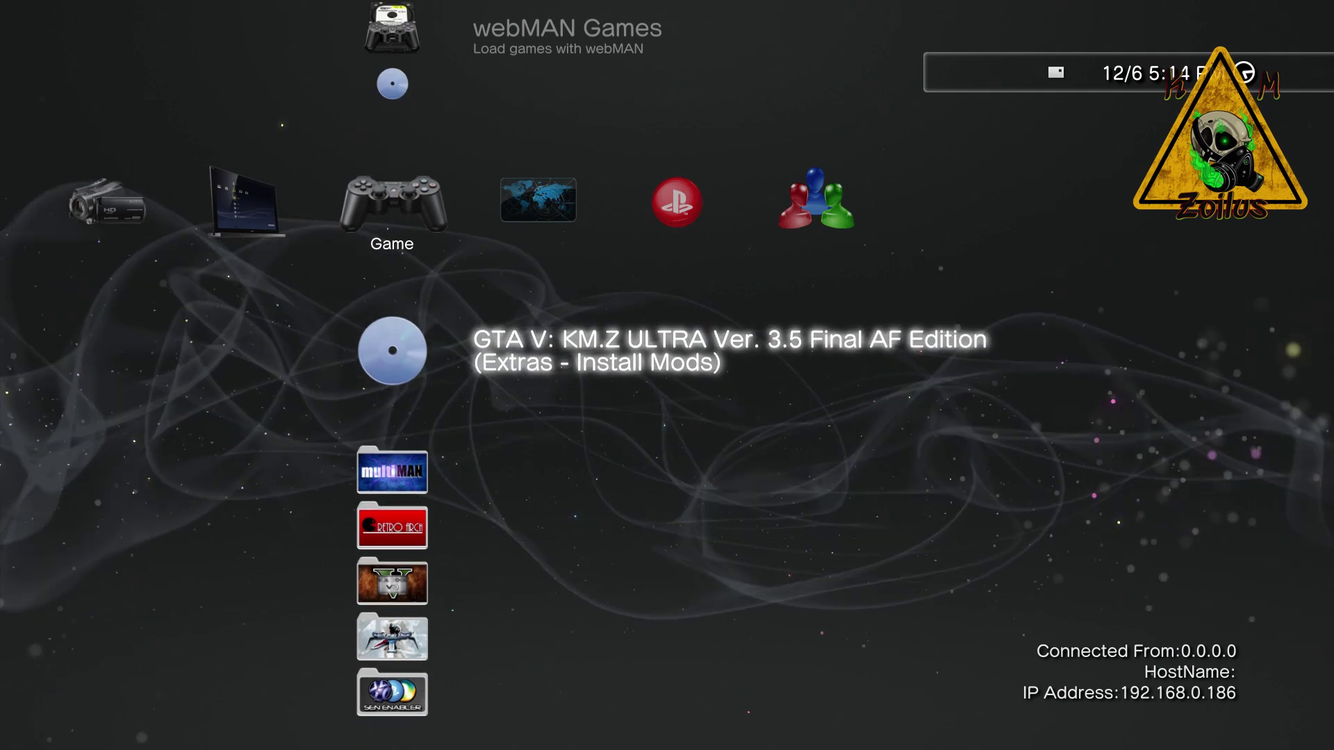
key("Return")
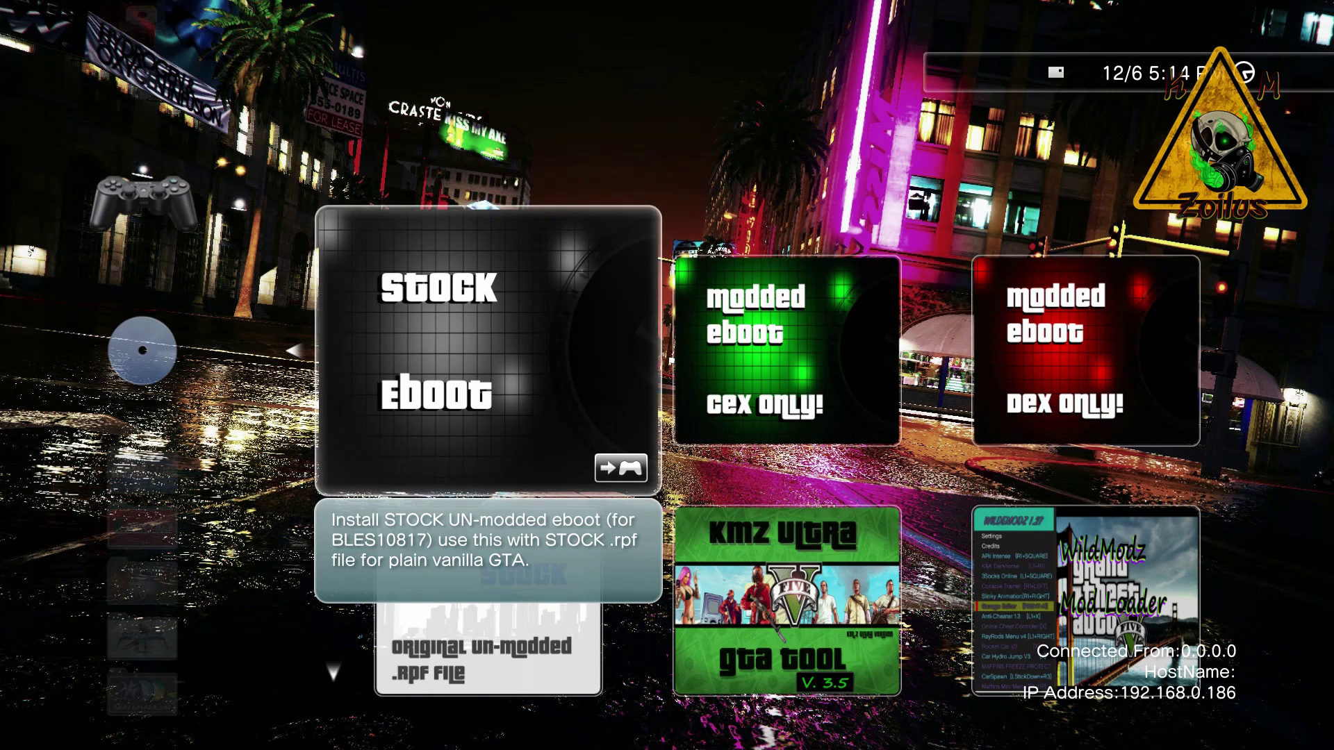
key("Down")
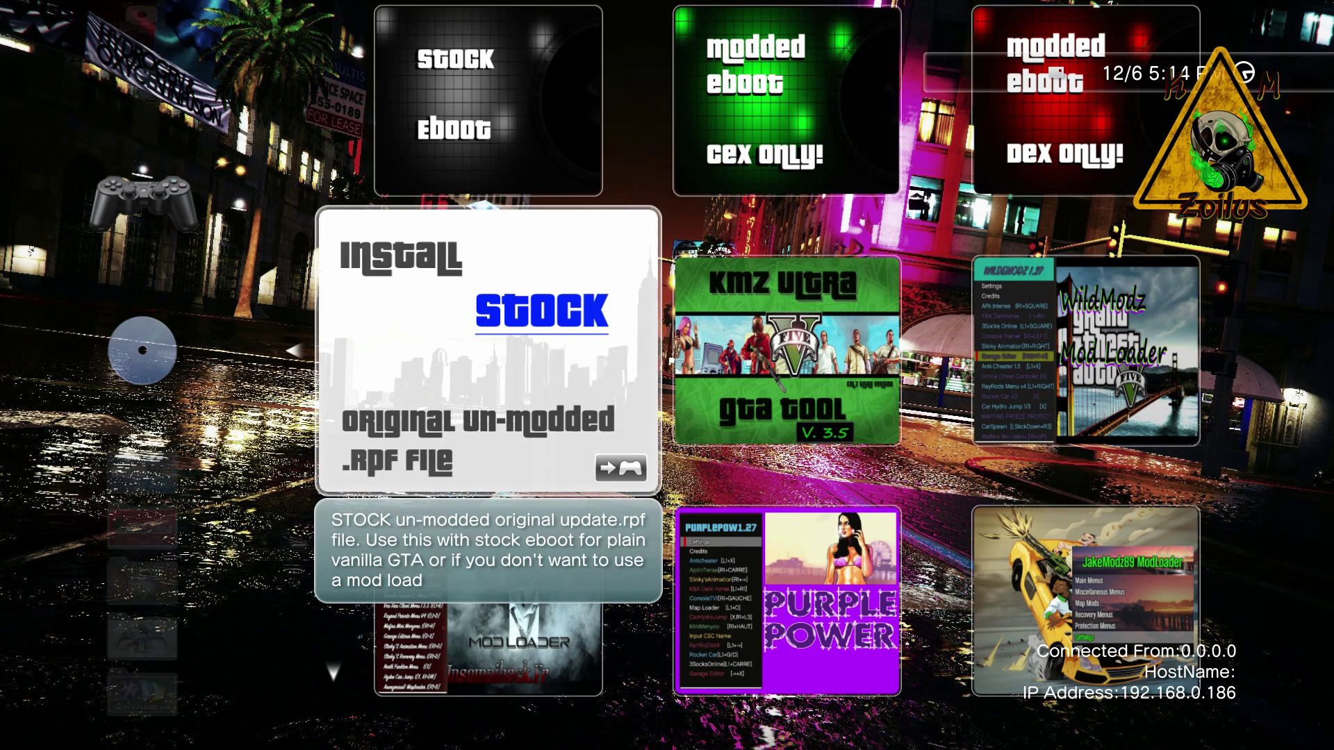
key("Down")
key("Down")
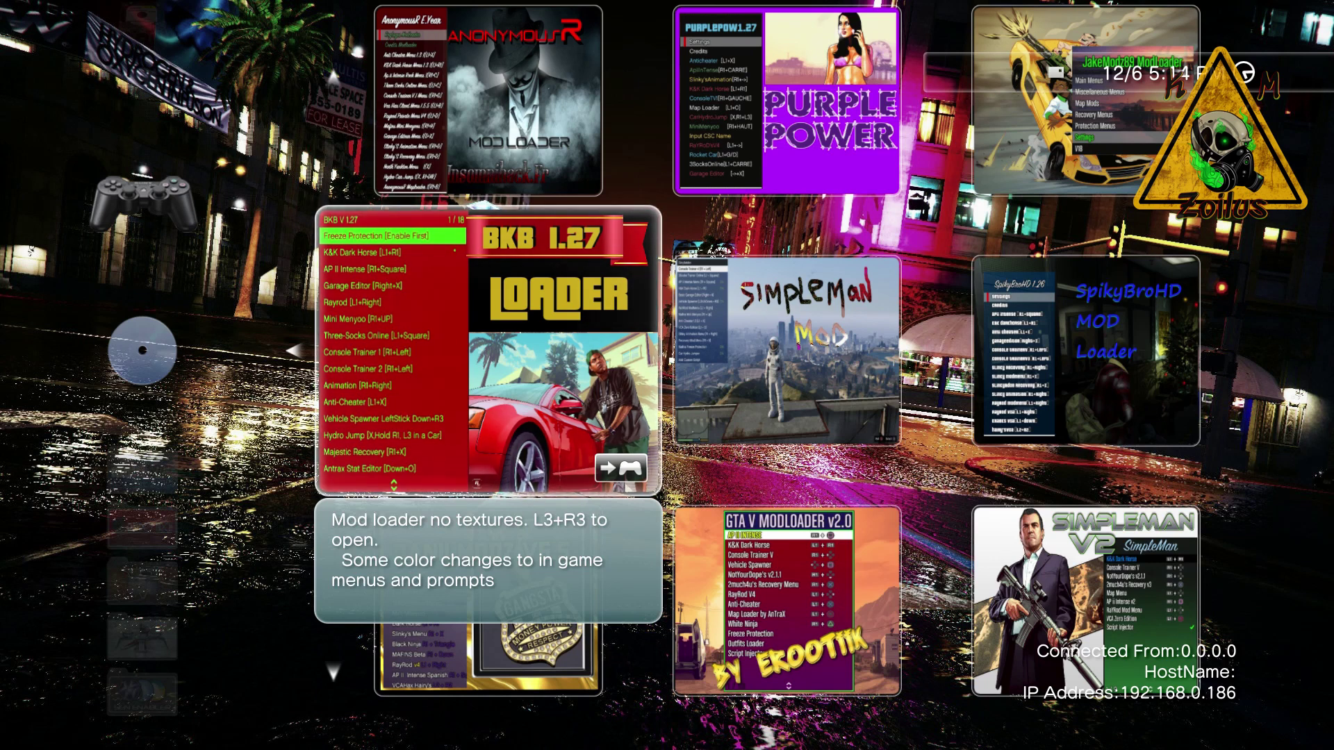
key("Down")
key("Down")
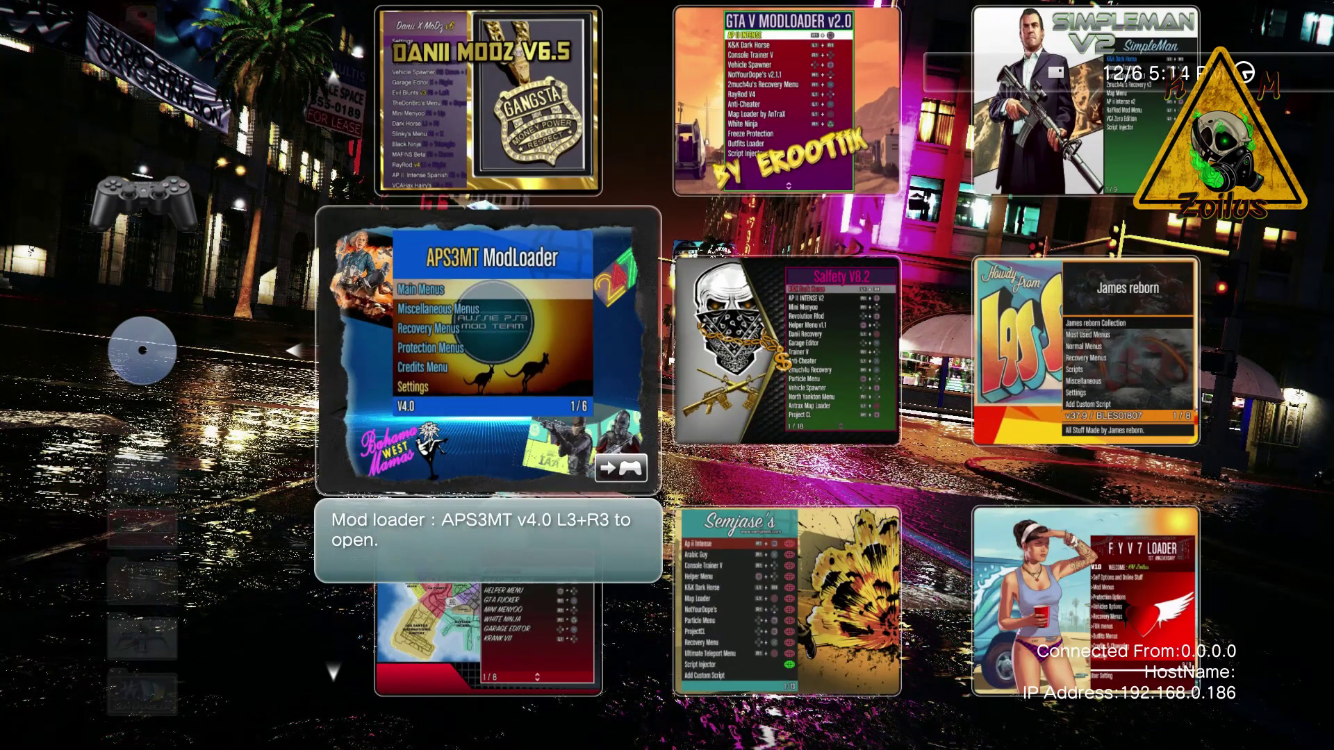
- Look through the remaining mod loaders, the CEX & DEX menus and the DEX-only sprx menus on the extras disc
key("Up")
key("Up")
key("Down")
key("Down")
key("Down")
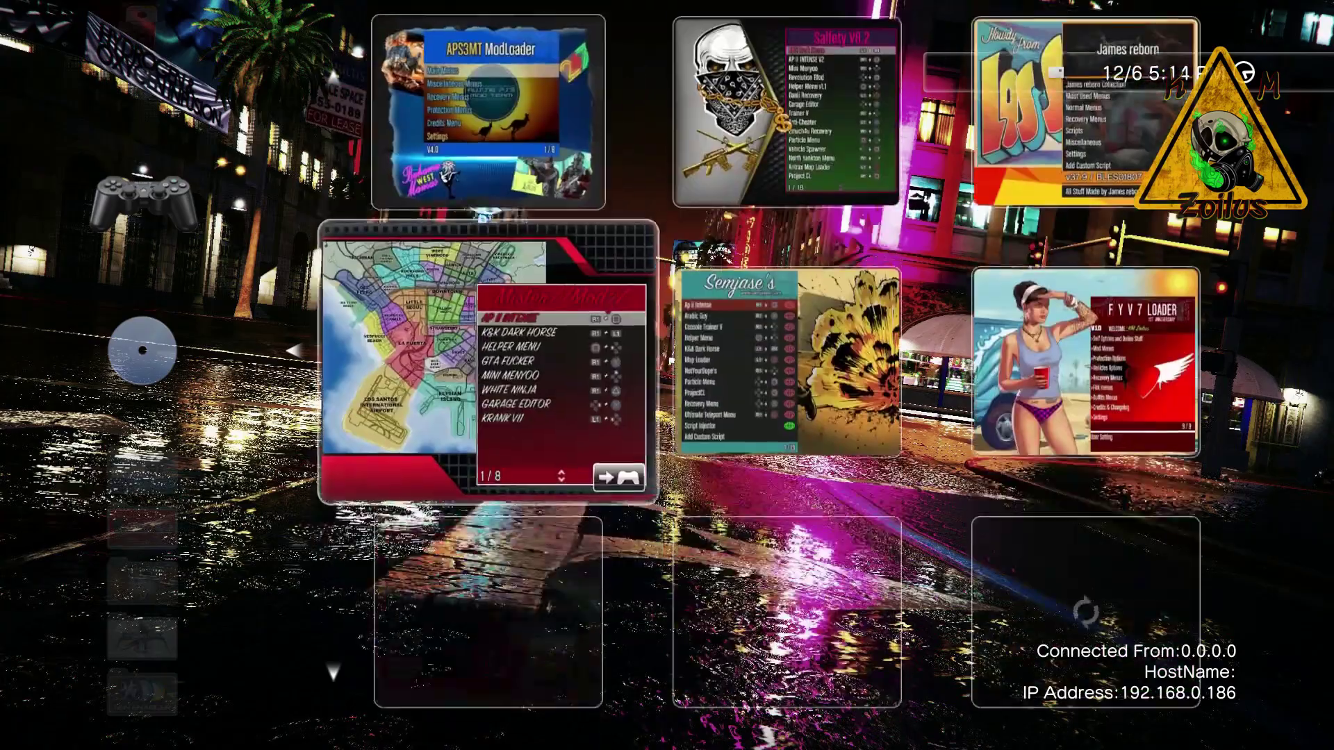
key("Down")
key("Down")
key("Down")
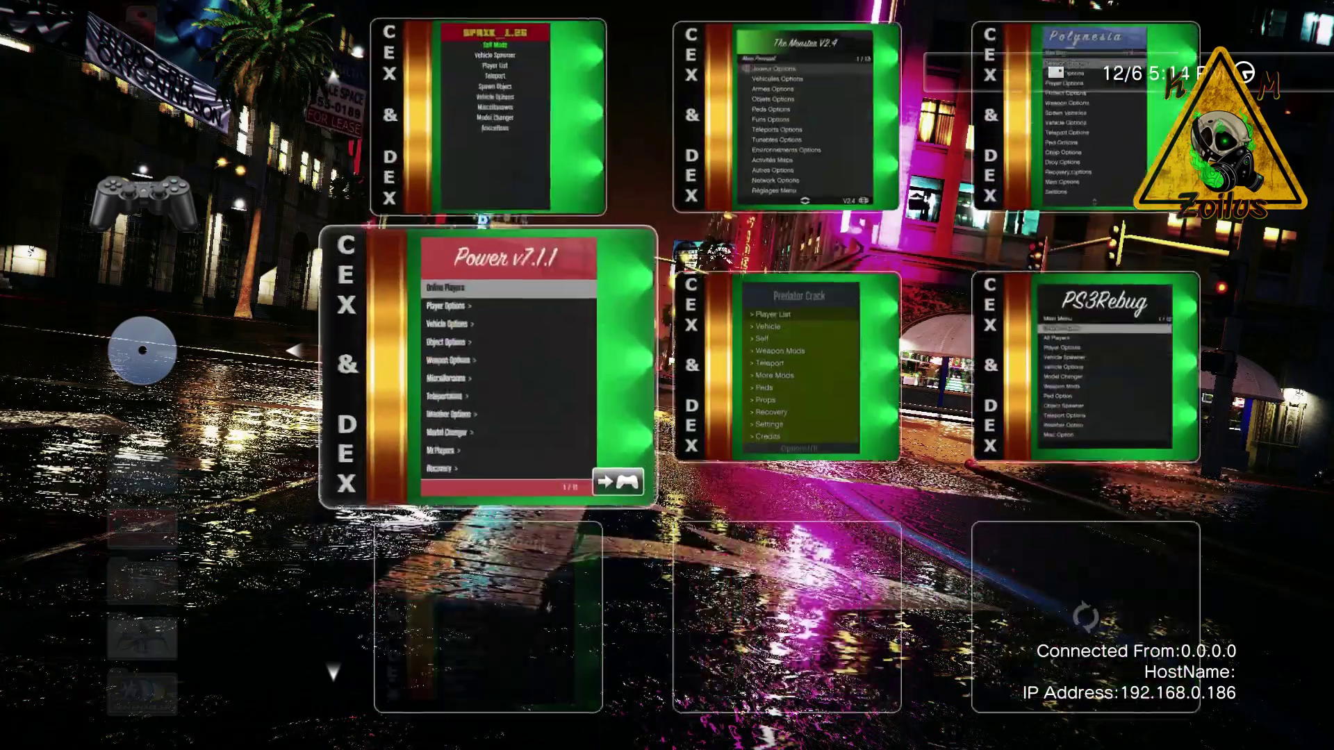
key("Down")
key("Down")
key("Down")
key("Down")
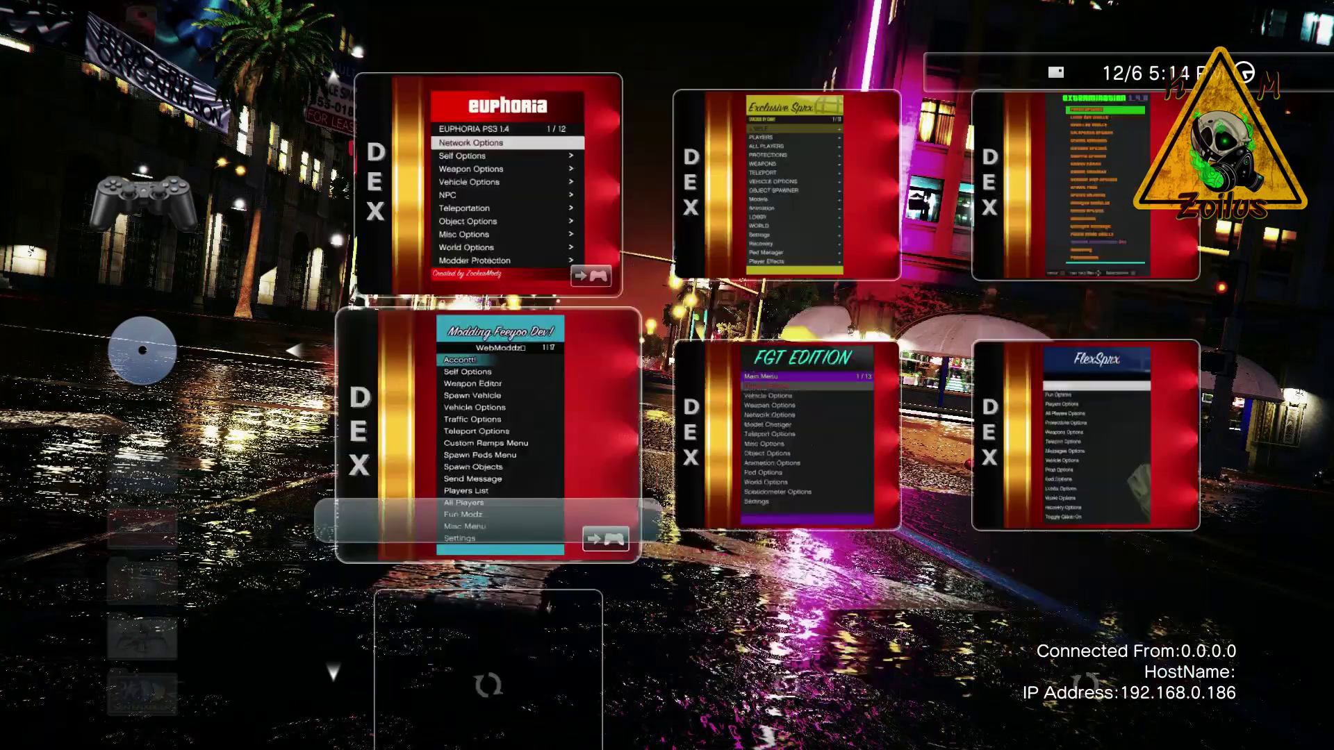
key("Down")
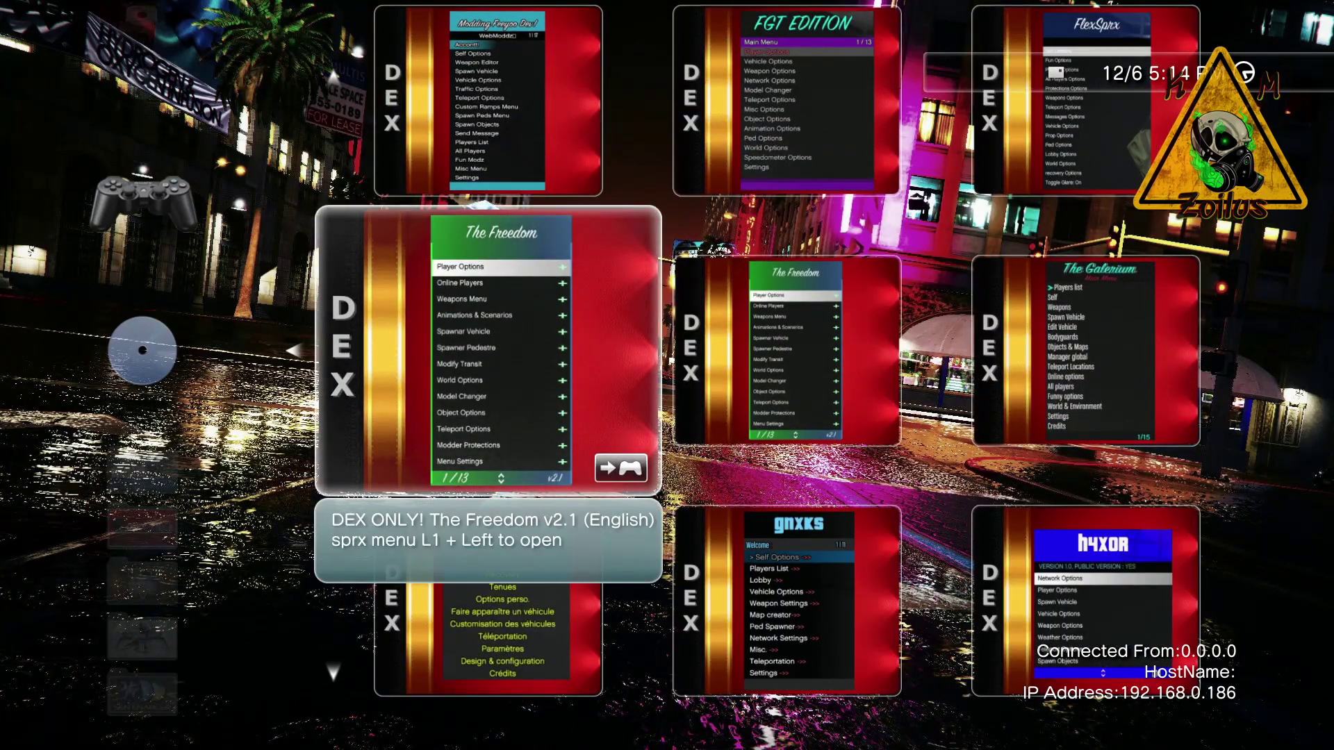
- Go back to the first rows of the extras disc, view the description of KMZ ULTRA GTA Tool V. 3.5, and leave the disc
key("Up")
key("Up")
key("Up")
key("Up")
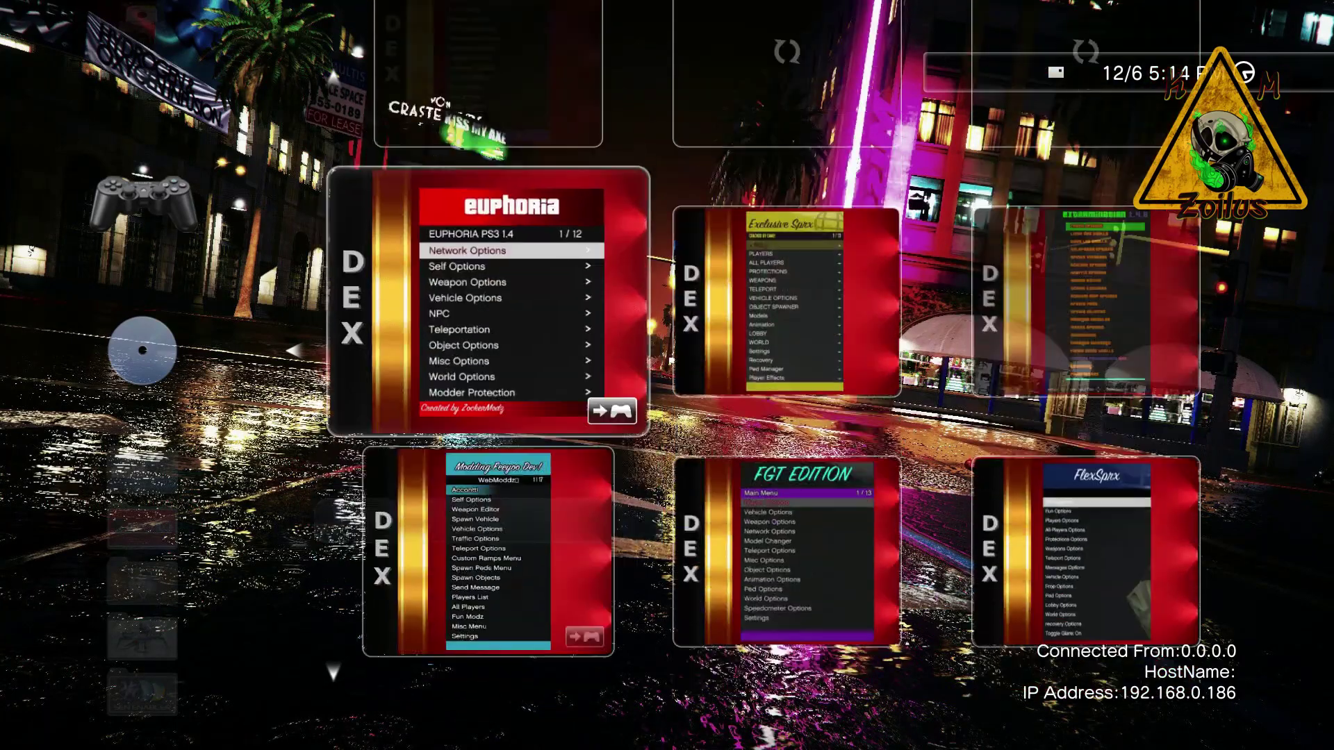
key("Escape")
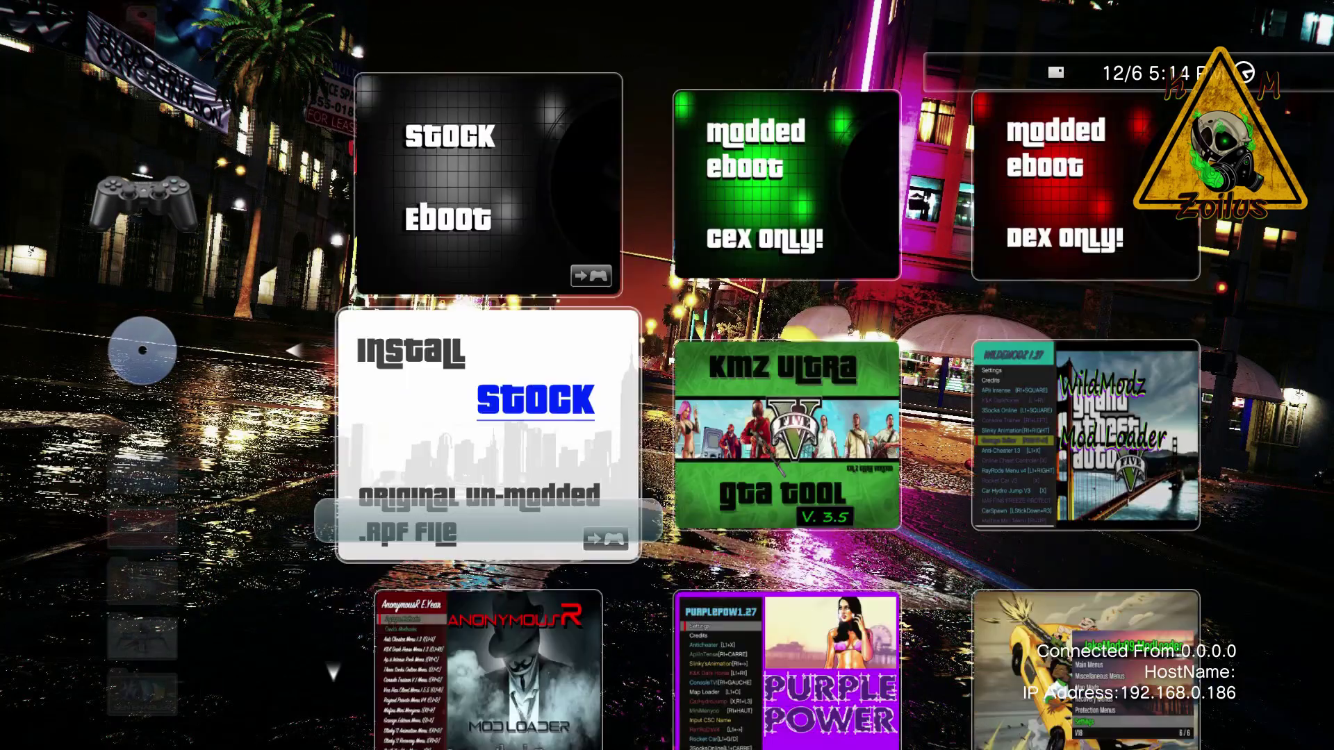
key("Right")
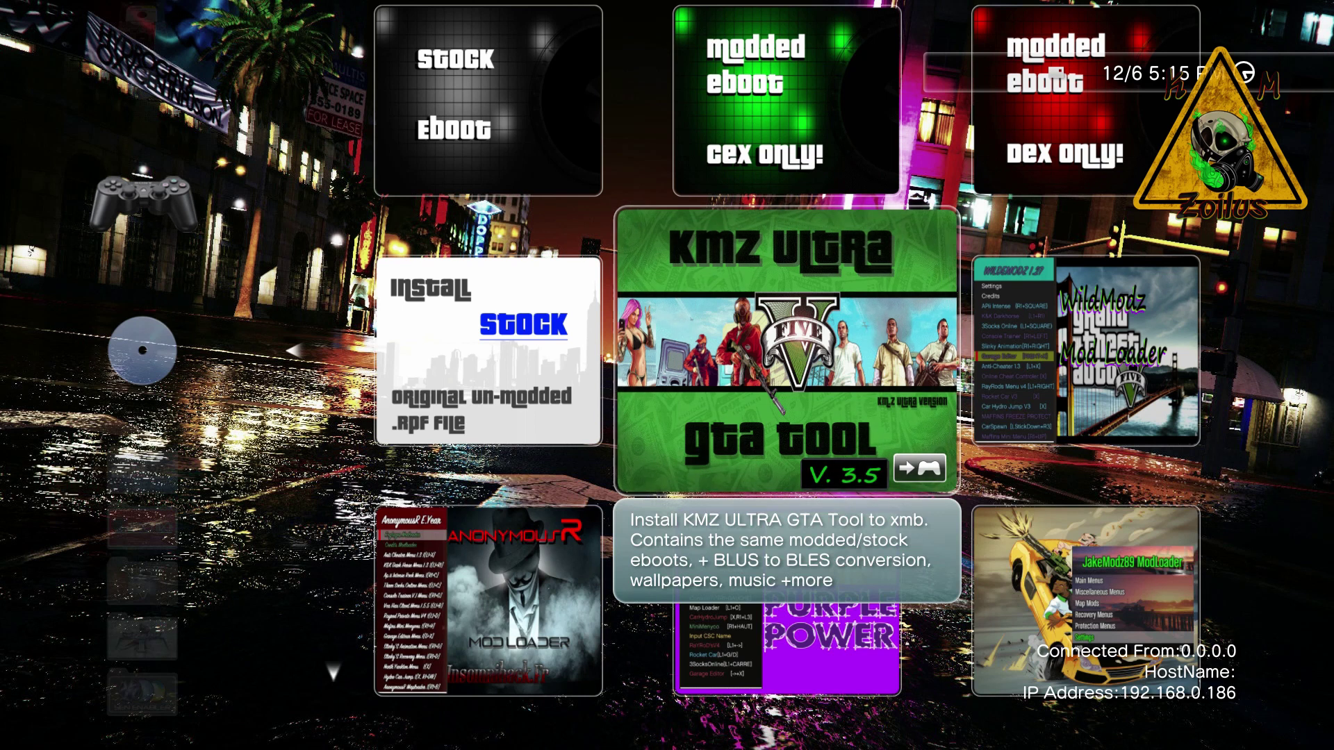
key("Escape")
- Locate the Game Tools folder in the Game column, and return to the GTA V: KM.Z ULTRA Extras - Install Mods disc
key("Down")
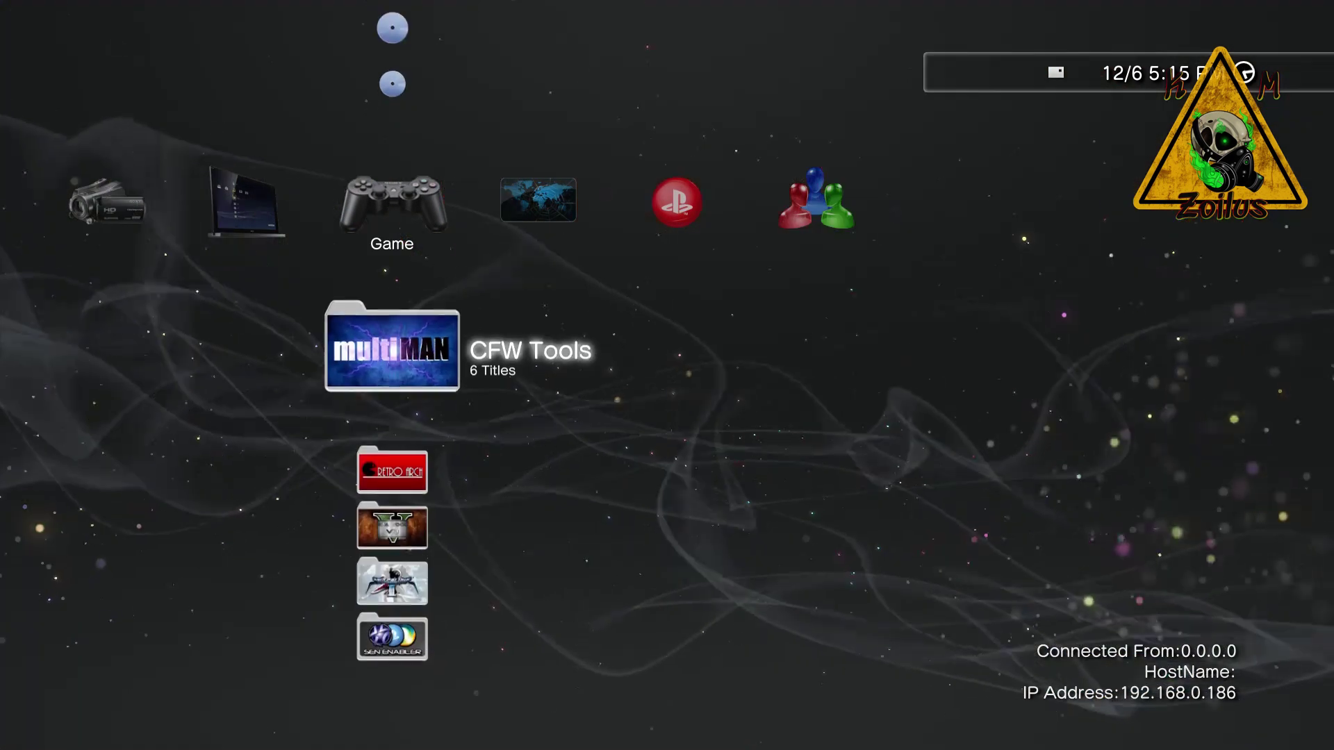
key("Down")
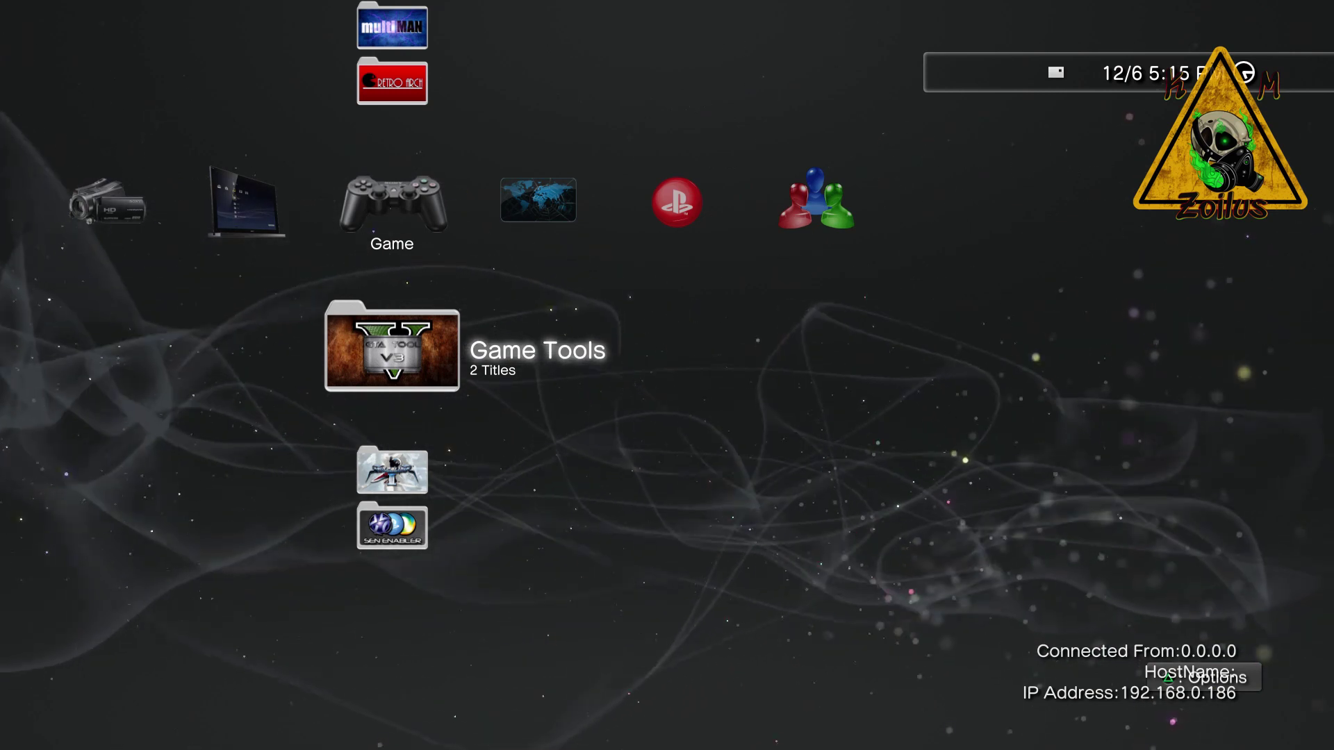
key("Up")
key("Up")
key("Up")
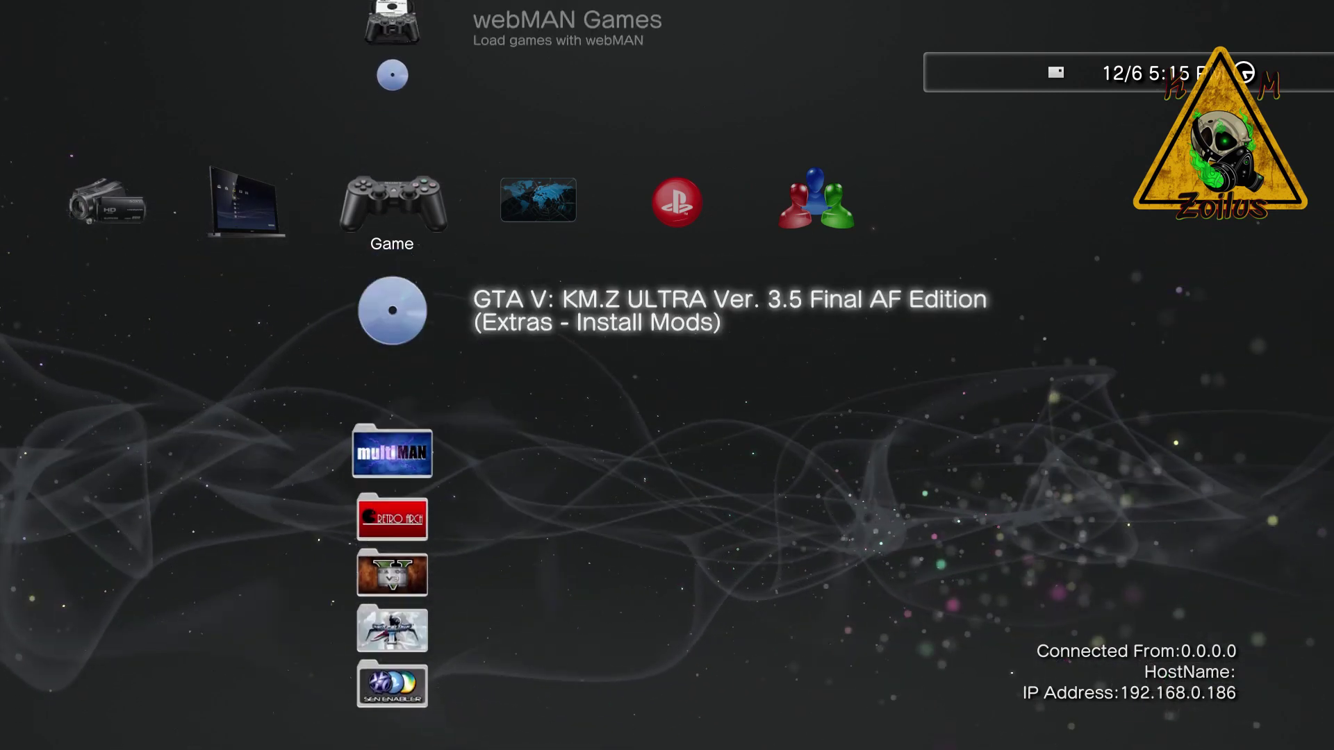
key("Up")
key("Down")
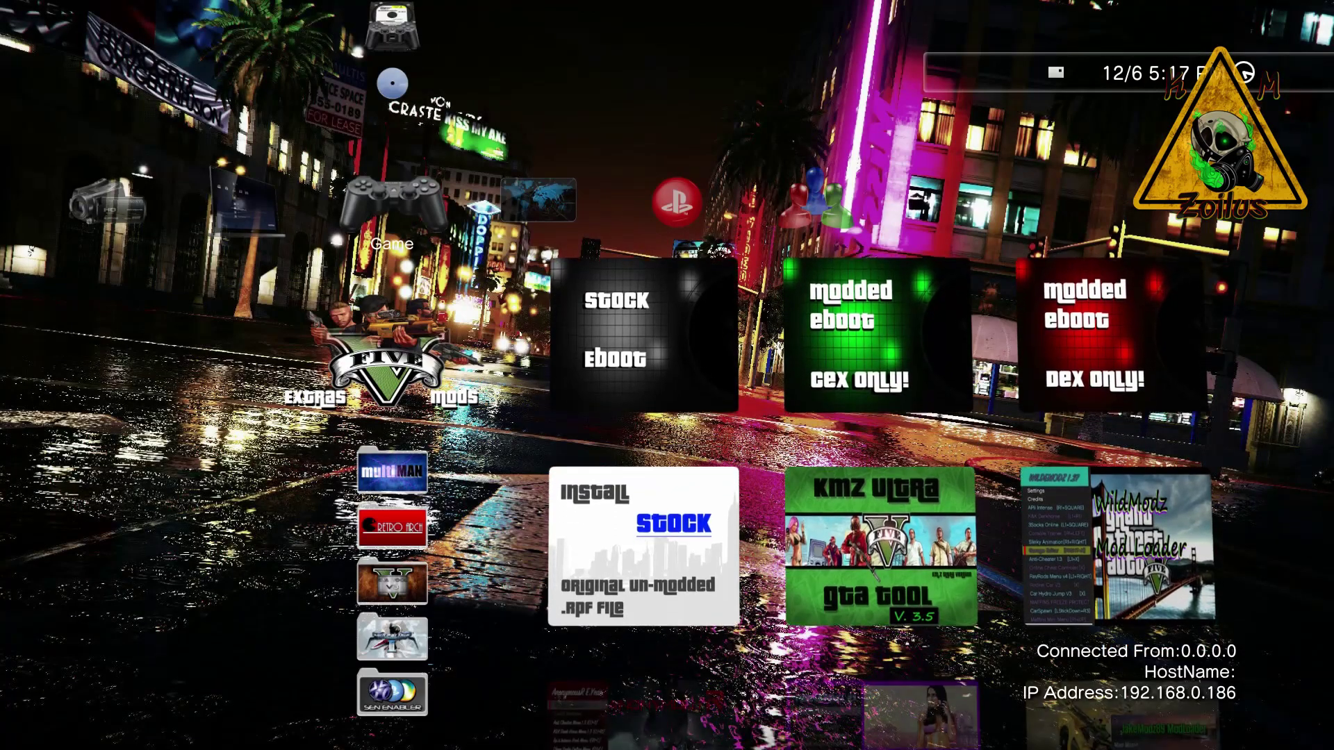
- Look through the extras disc's preview thumbnails, from the stock and modded eboots to the APS3MT ModLoader and FYV7 Loader rows
key("Down")
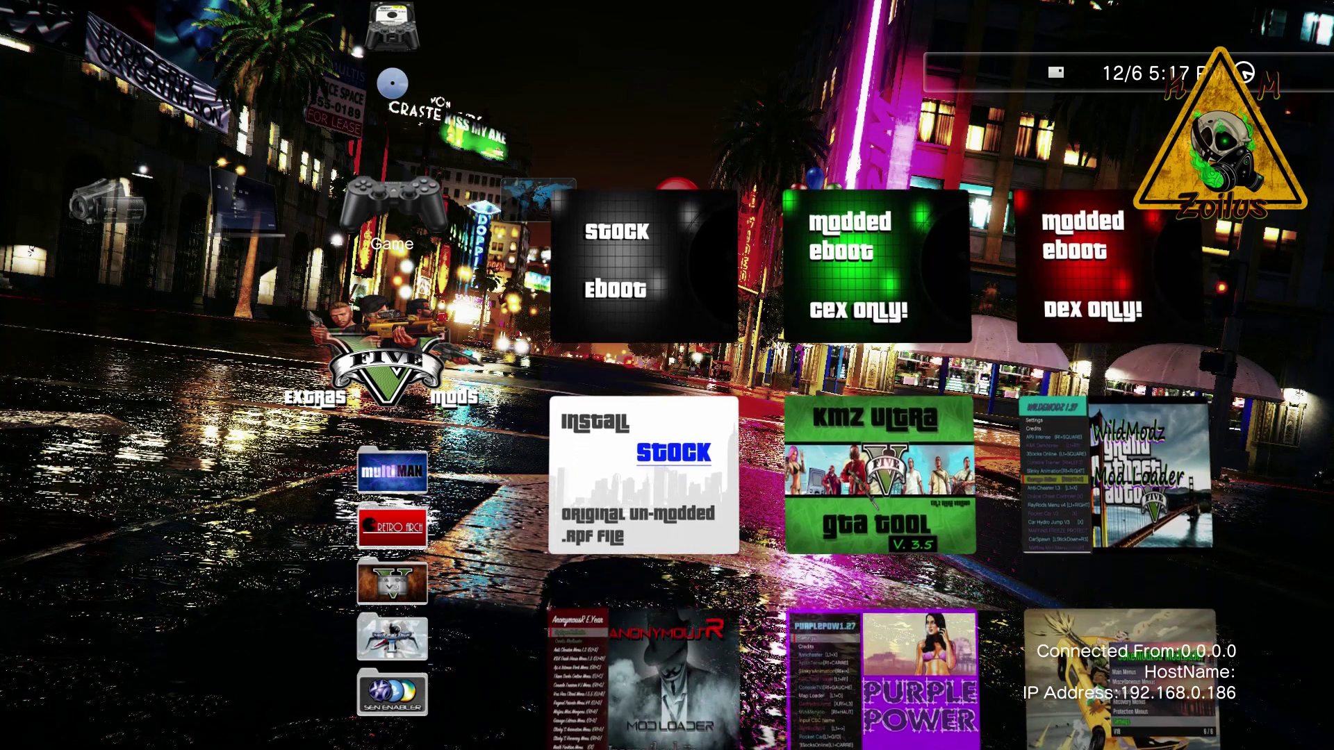
key("Down")
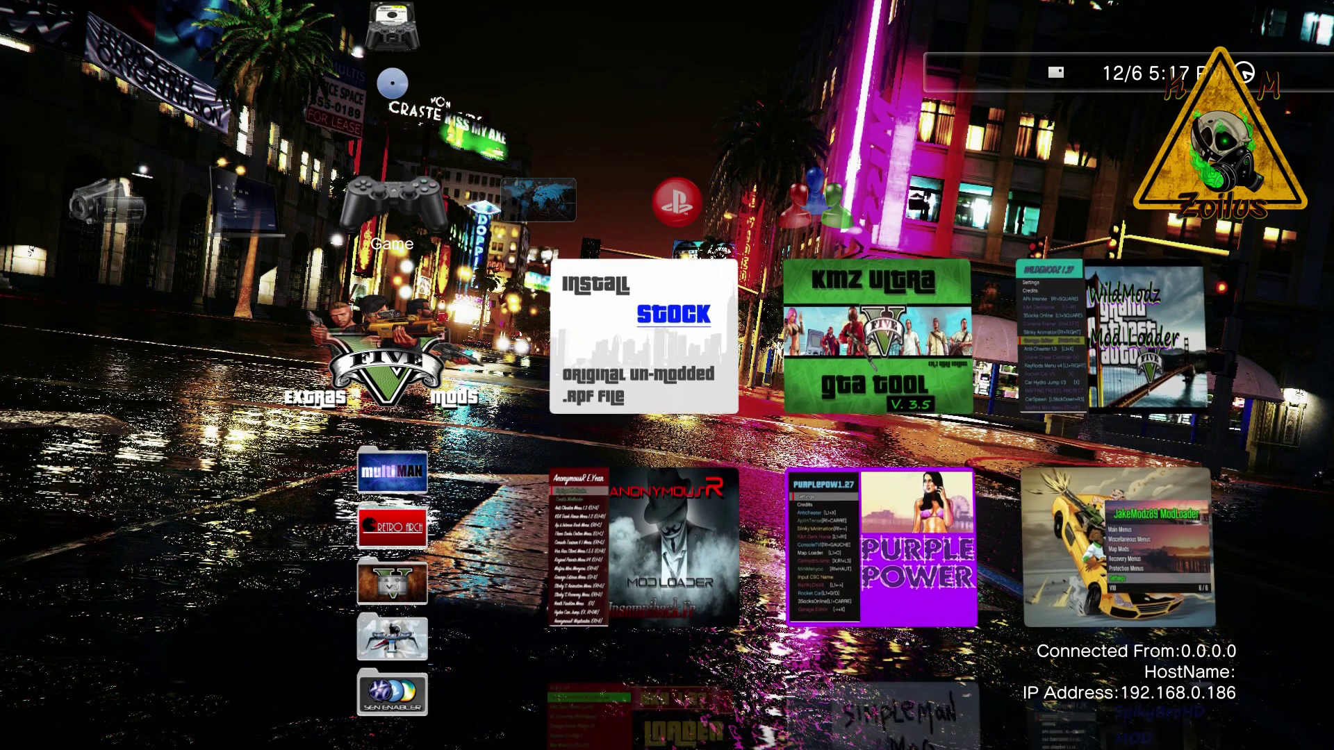
key("Down")
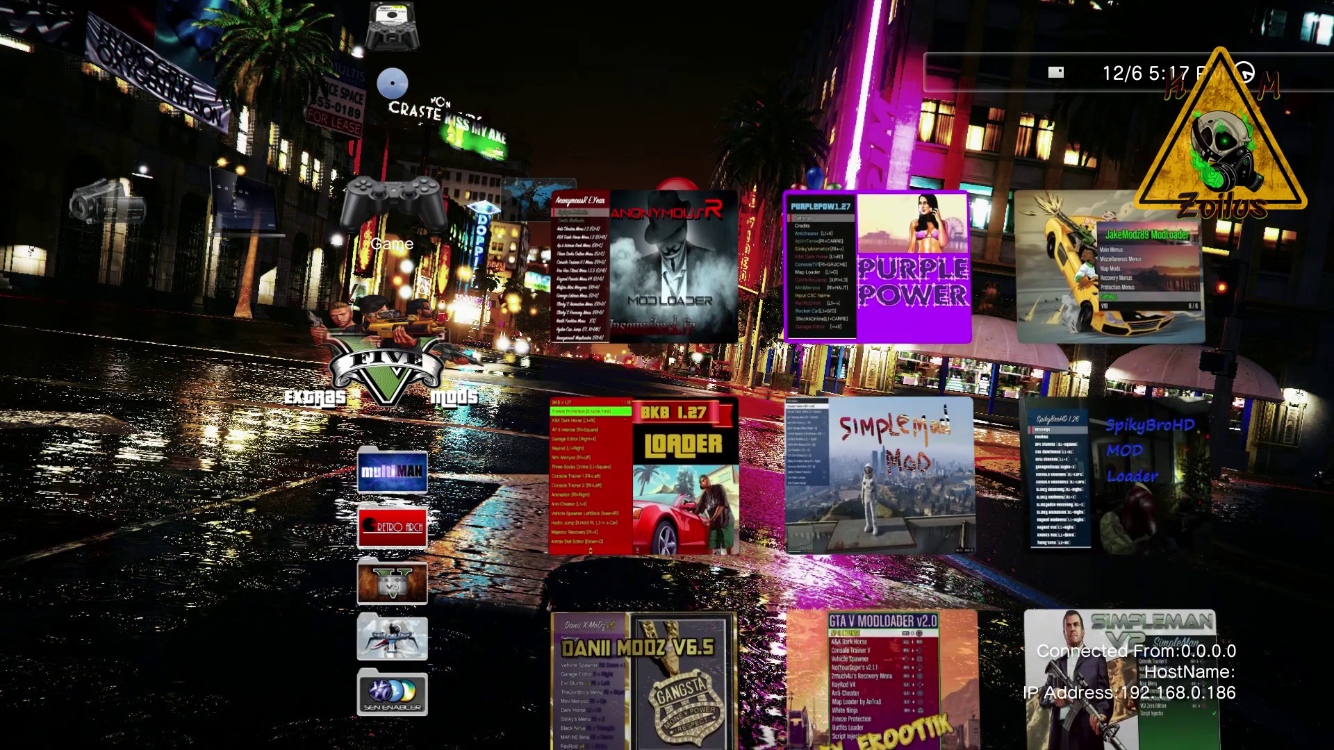
key("Down")
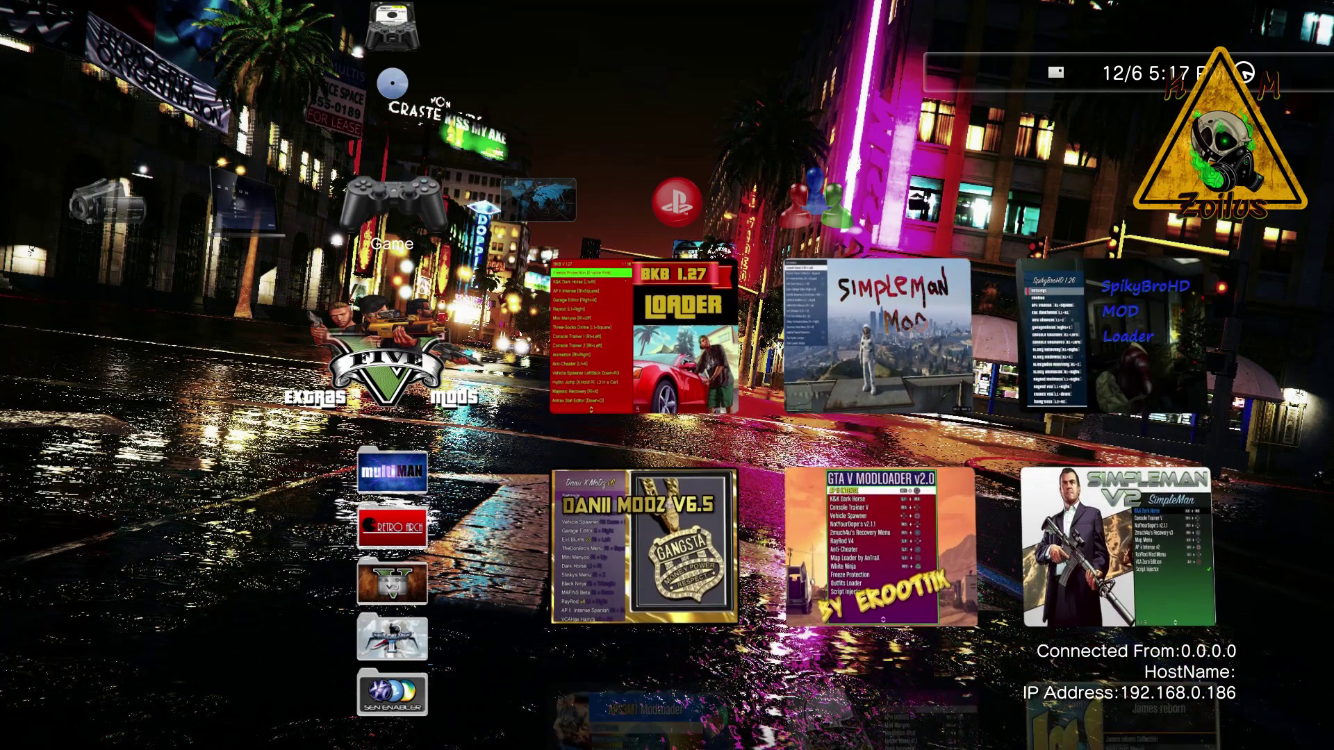
key("Down")
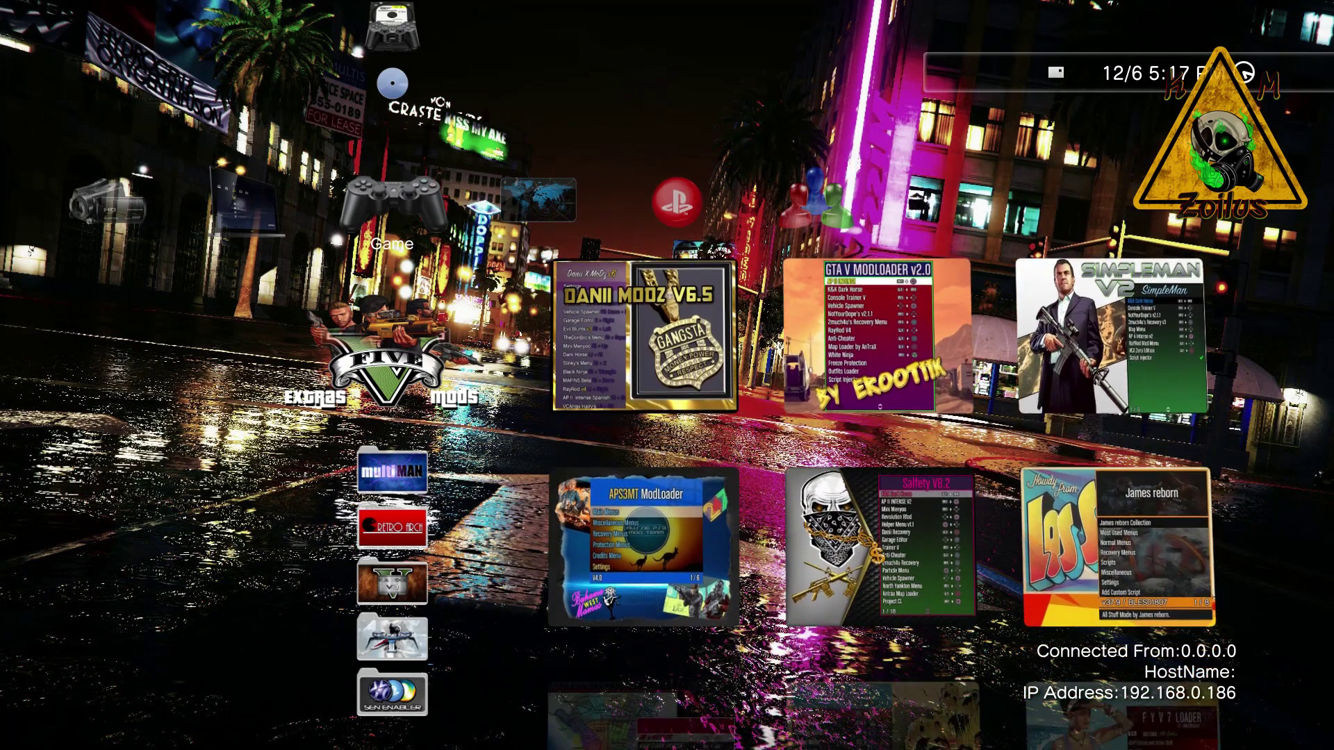
key("Down")
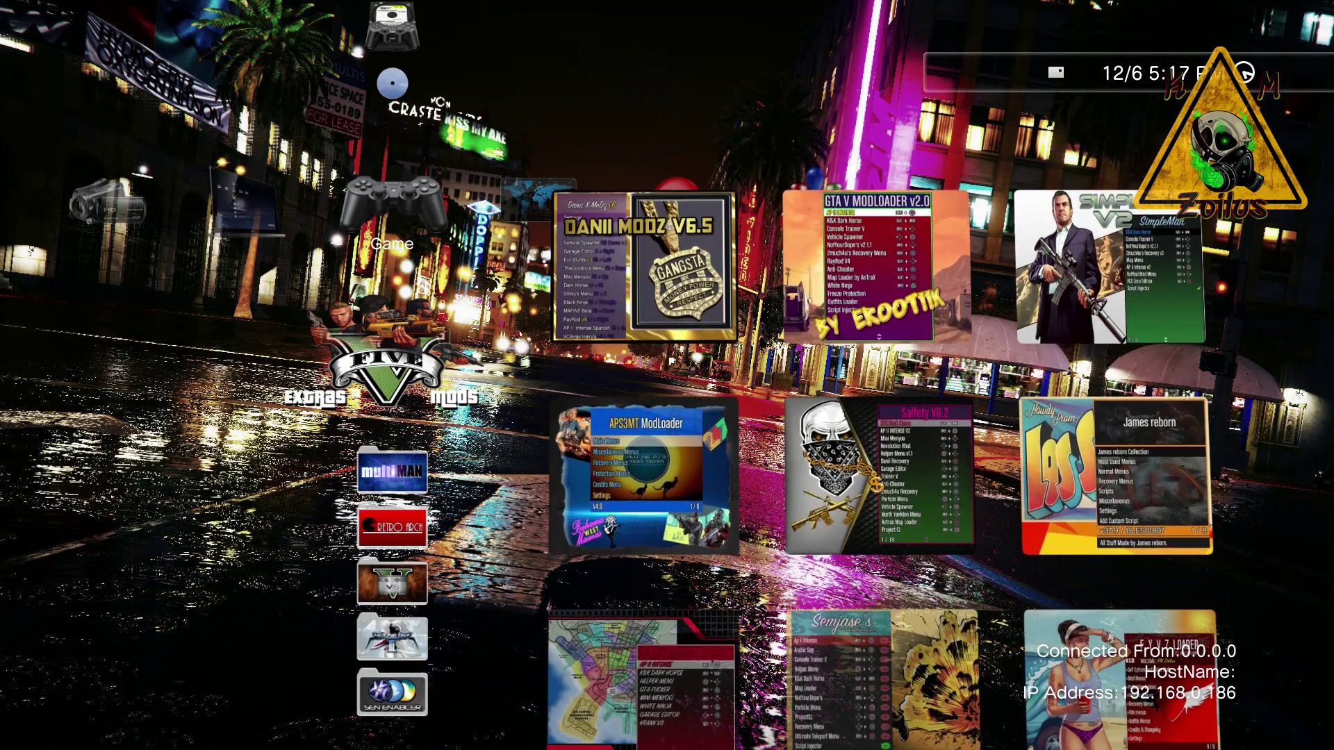
key("Down")
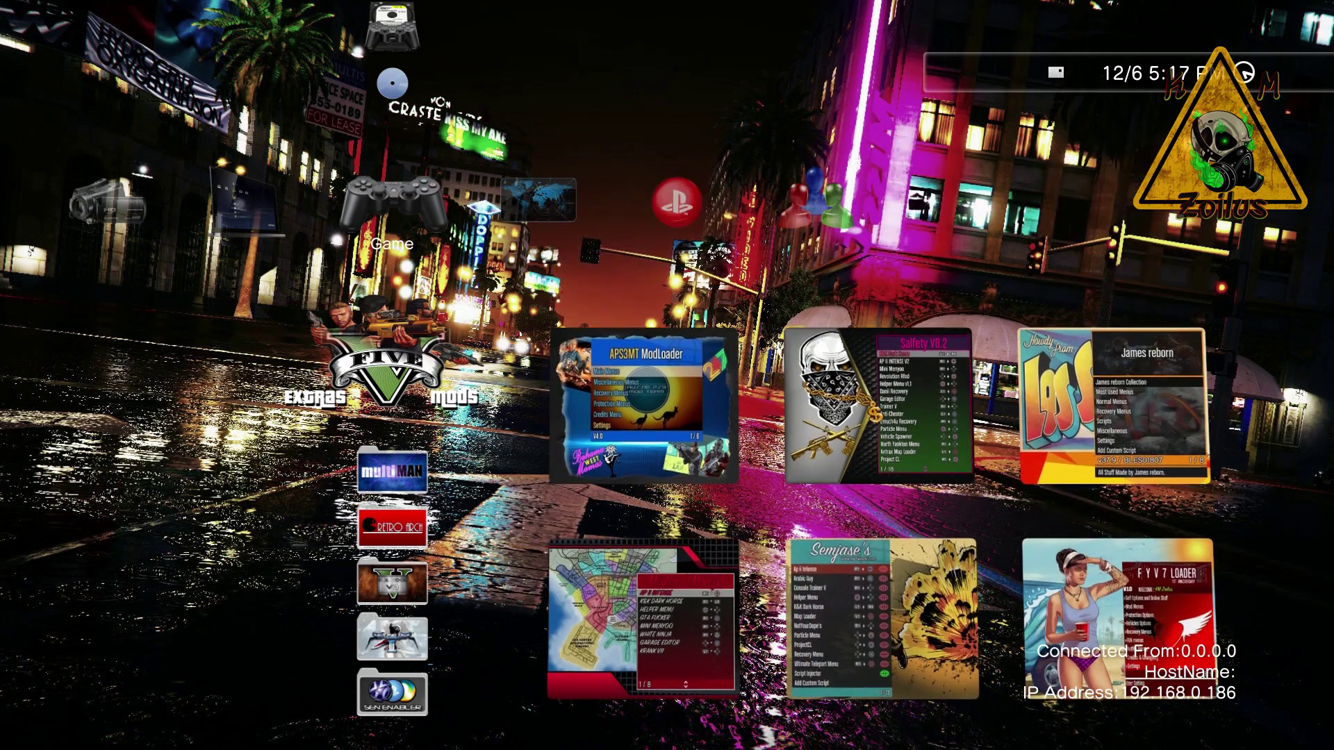